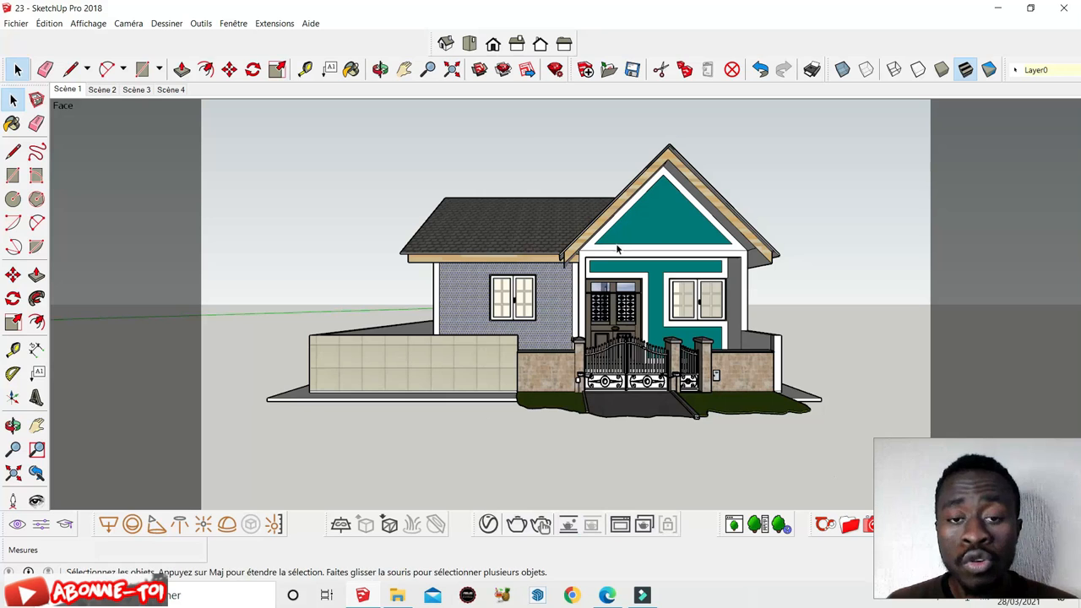
pyautogui.click(262, 26)
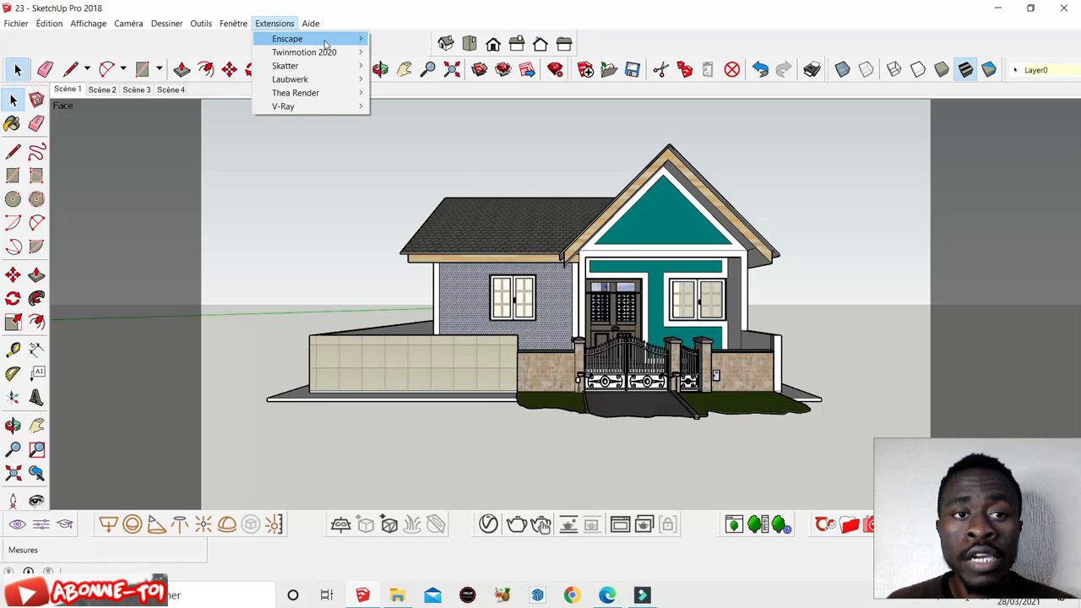
pyautogui.moveTo(323, 108)
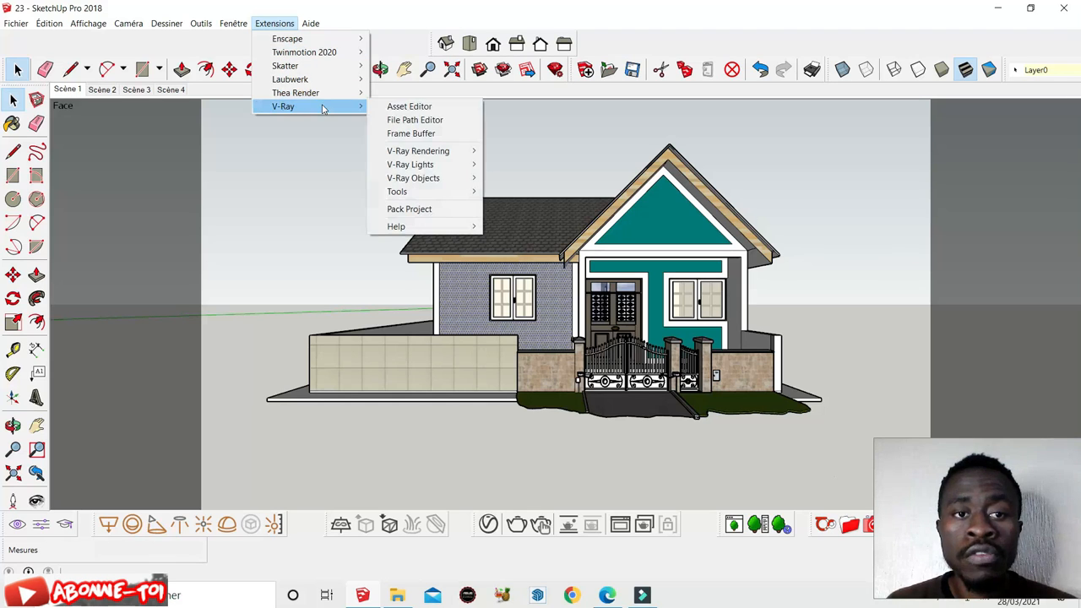
pyautogui.click(398, 17)
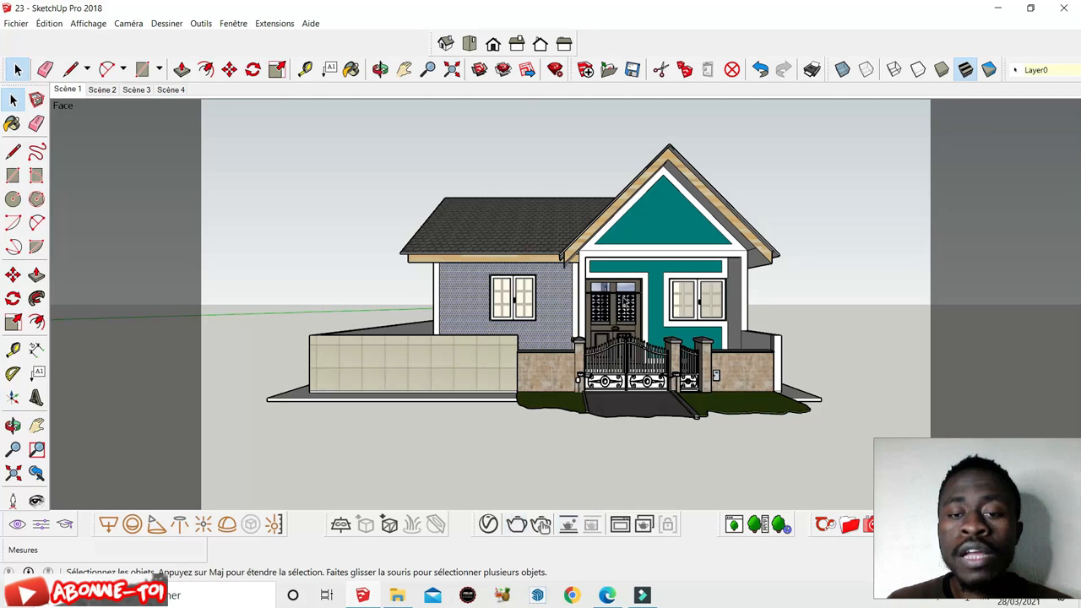
# Open the V-Ray Asset Editor, reduce it to the material list and move it fully into view over the house.
pyautogui.scroll(1, 663, 195)
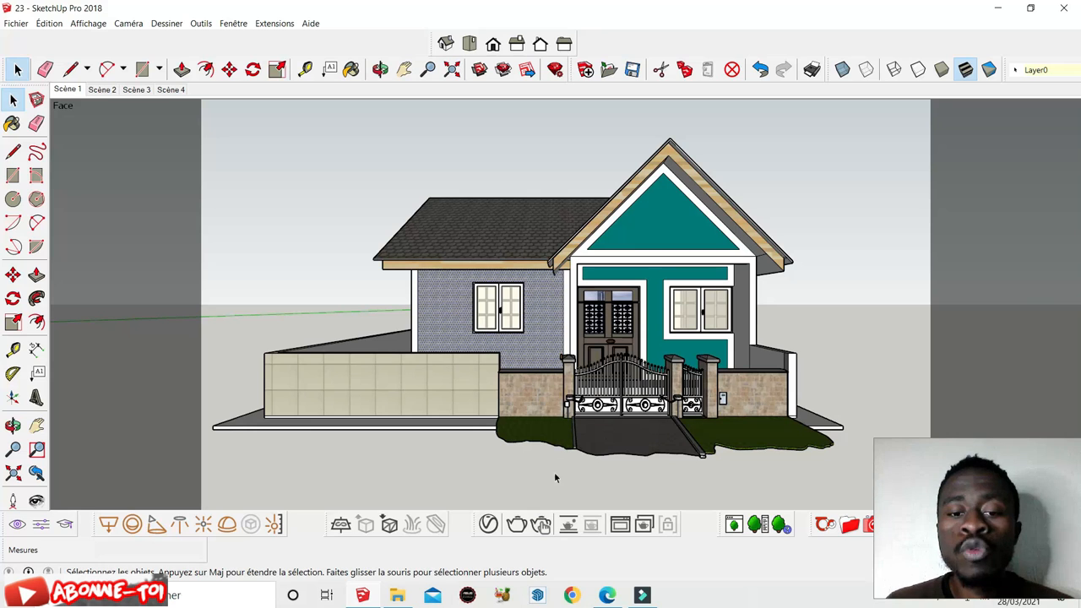
pyautogui.scroll(1, 651, 253)
pyautogui.scroll(2, 651, 253)
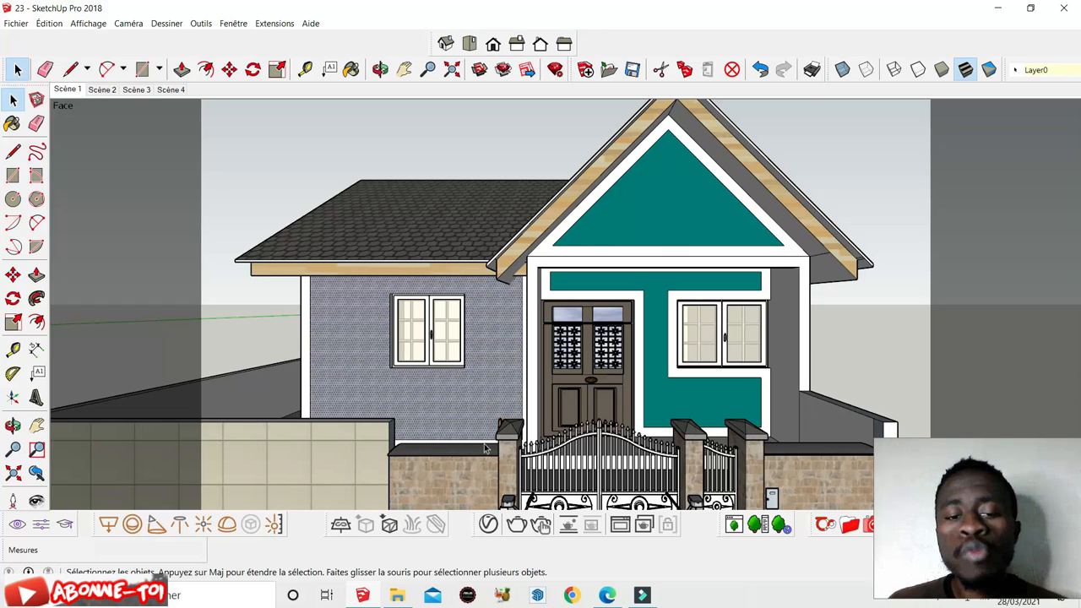
pyautogui.click(487, 524)
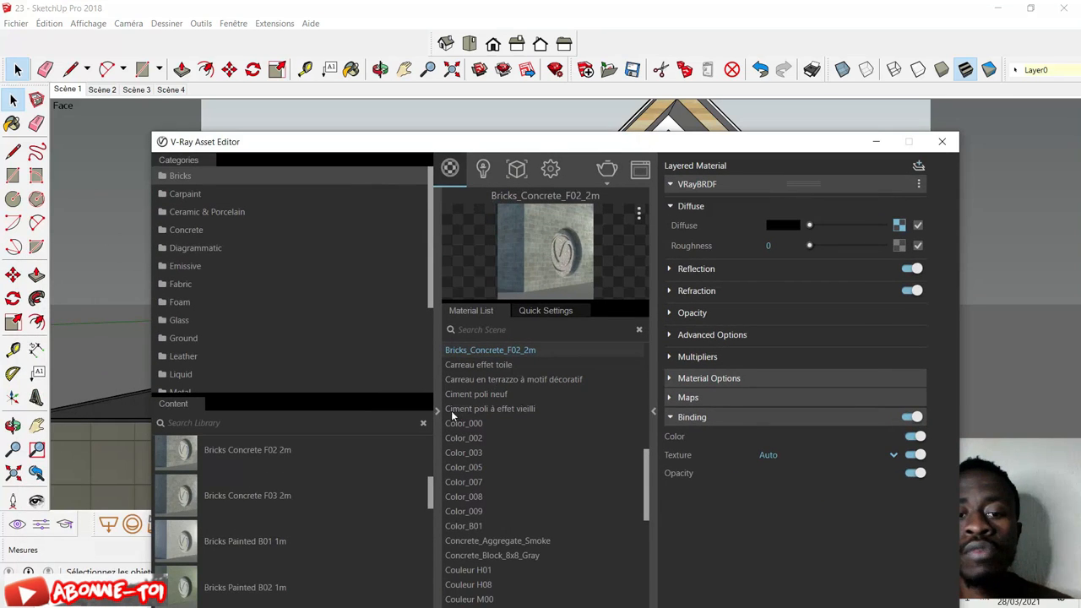
pyautogui.click(439, 414)
pyautogui.click(652, 410)
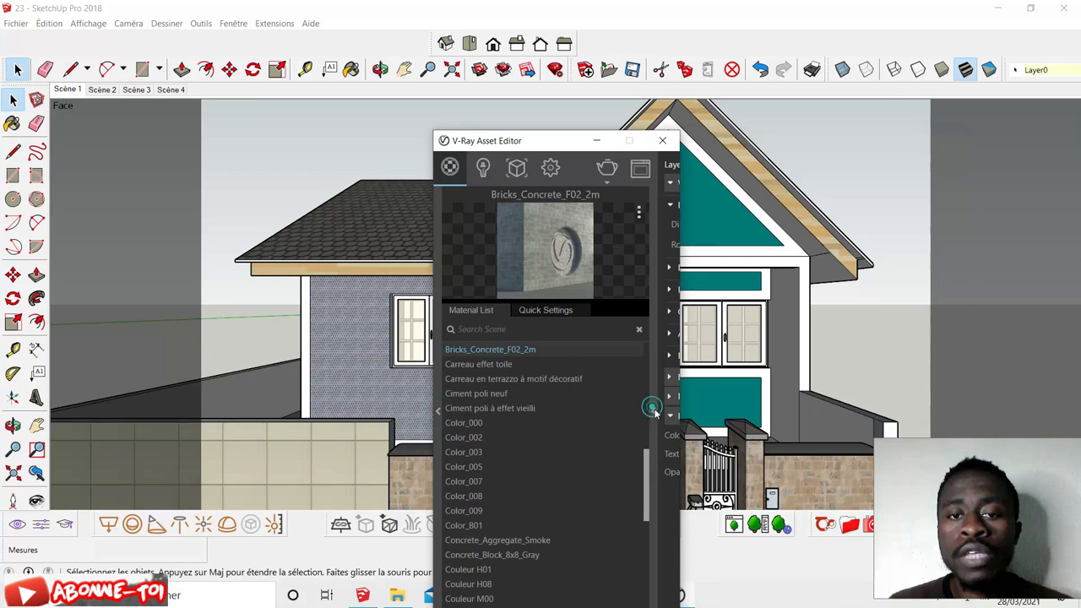
pyautogui.moveTo(535, 147); pyautogui.dragTo(525, 46)
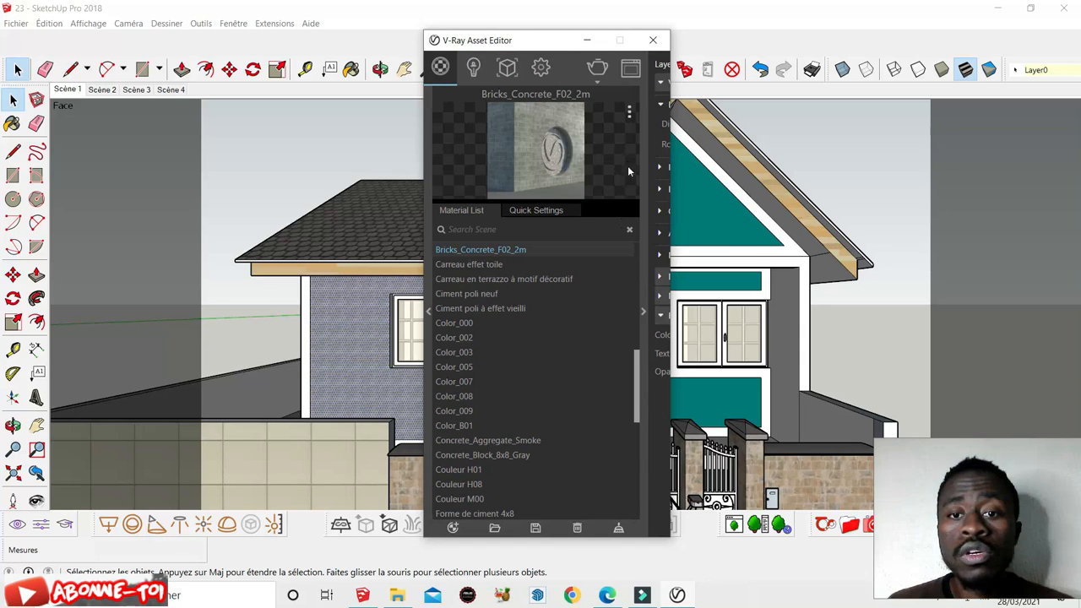
pyautogui.click(642, 311)
pyautogui.click(642, 311)
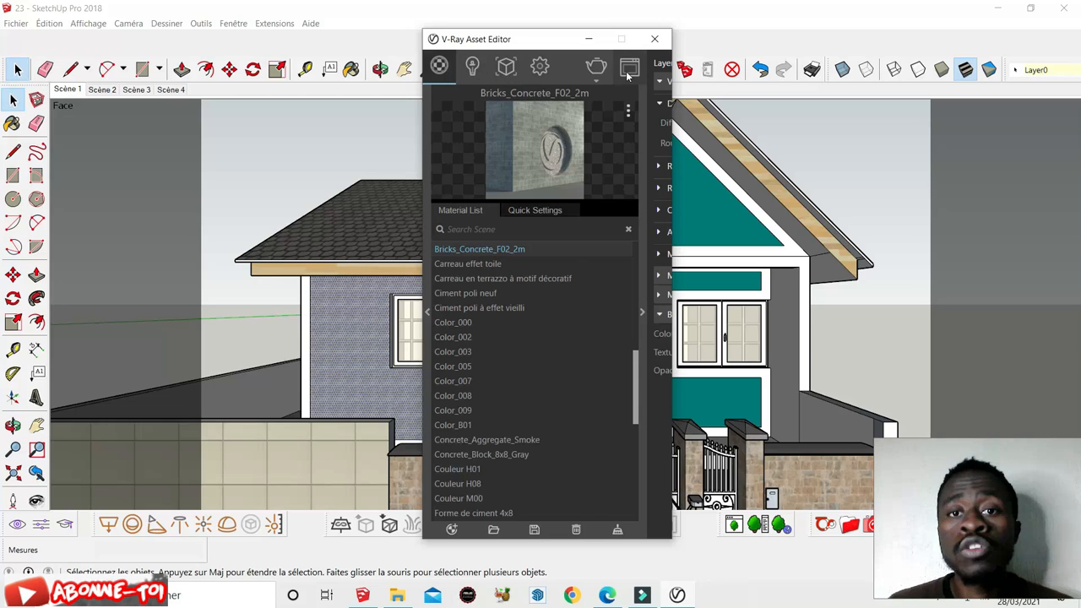
# Check the scene's light list, and browse the Bricks and Ground categories of the V-Ray material library.
pyautogui.click(472, 67)
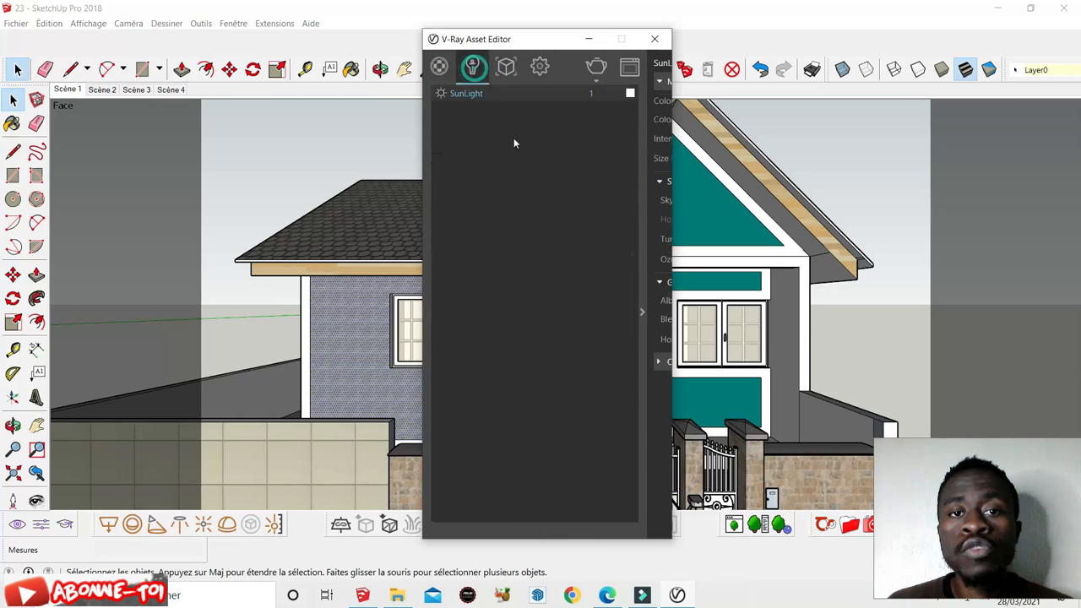
pyautogui.click(436, 68)
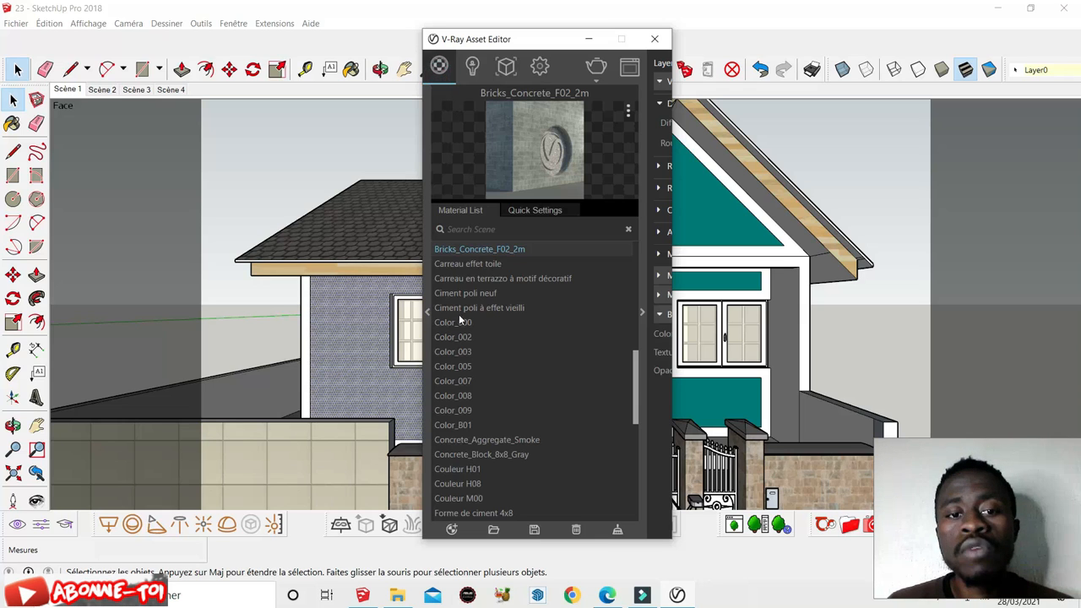
pyautogui.click(427, 312)
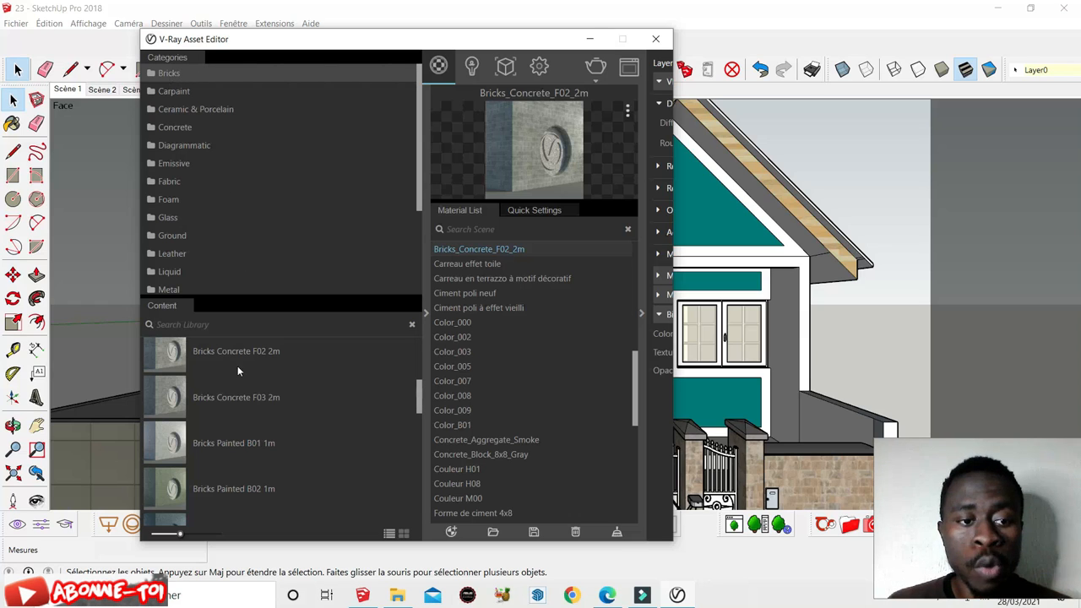
pyautogui.scroll(-3, 238, 377)
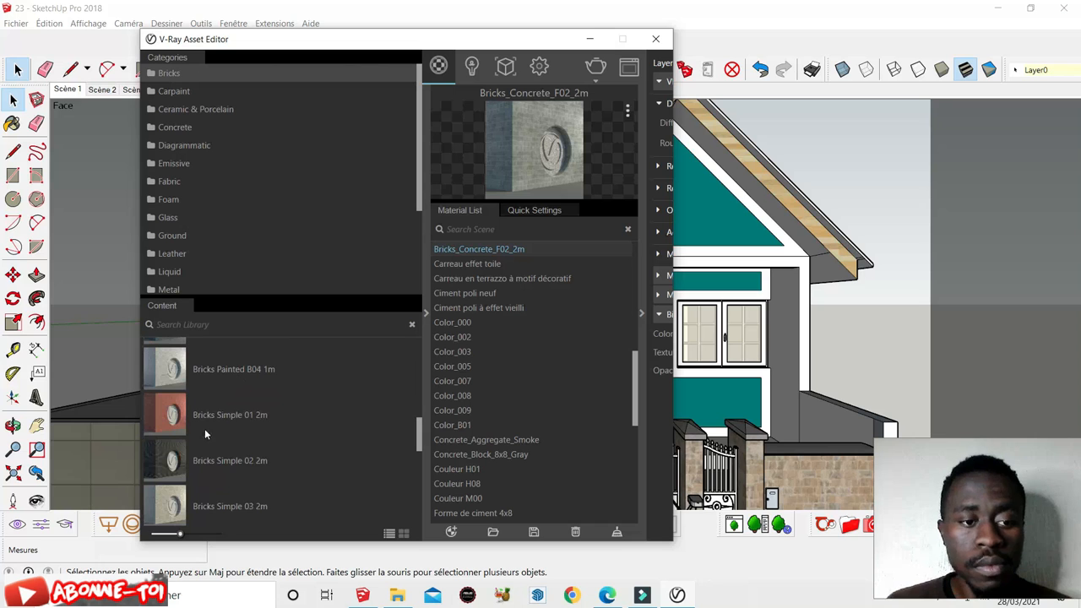
pyautogui.scroll(-6, 221, 468)
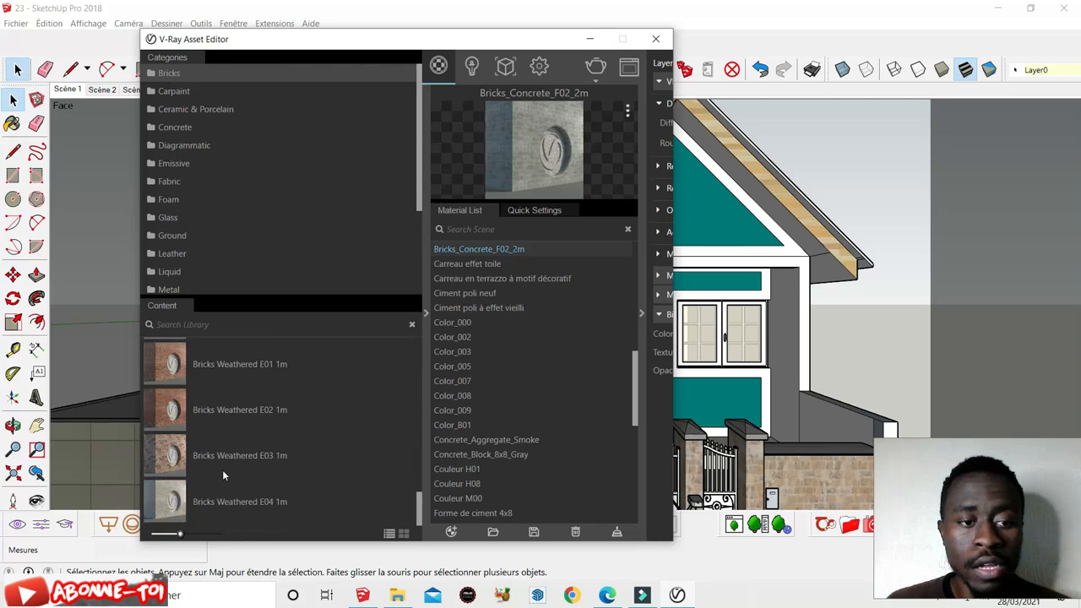
pyautogui.scroll(6, 273, 462)
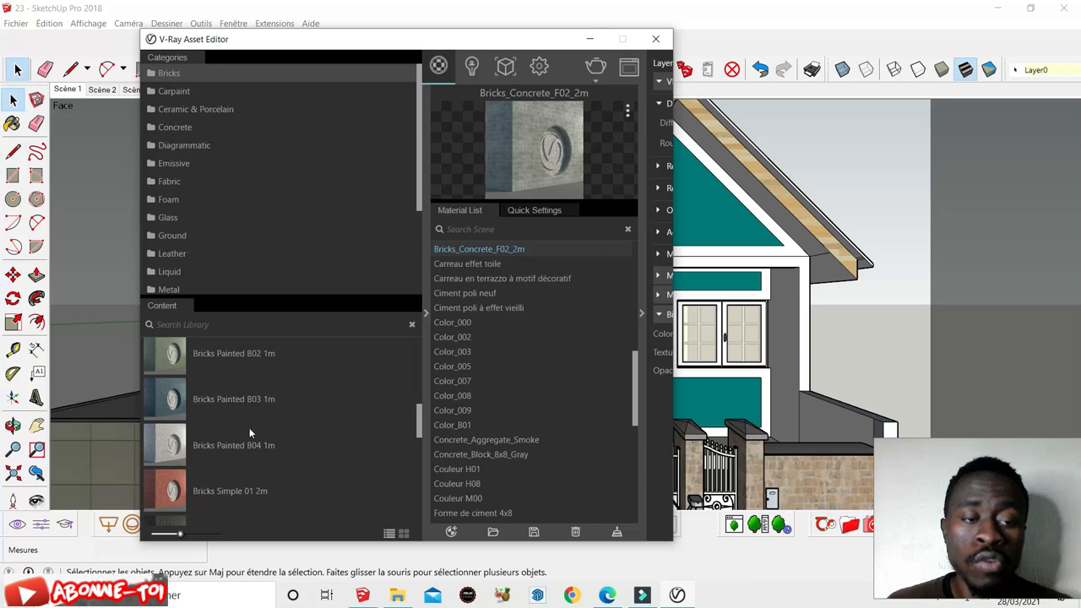
pyautogui.scroll(-3, 249, 427)
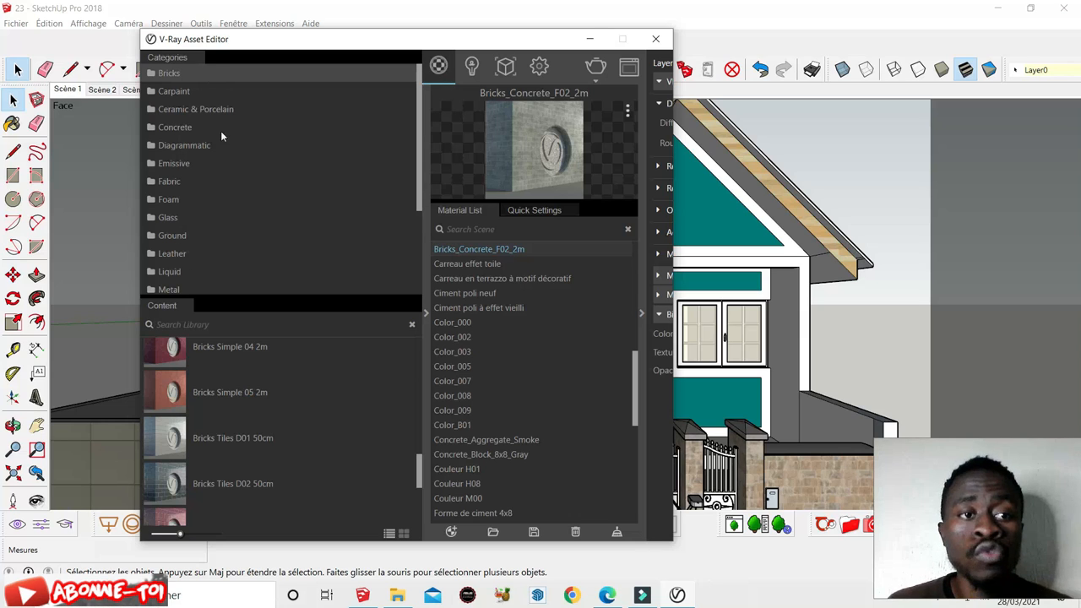
pyautogui.click(174, 235)
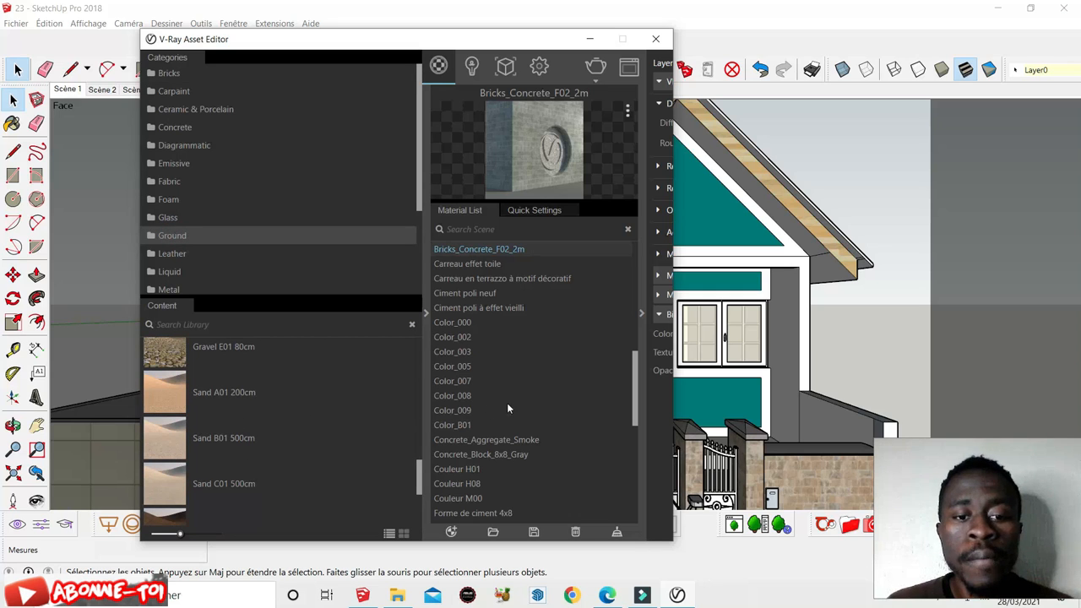
# Browse the VRMat files in mes textures > 1828-Mat-VRay_V for SketchUp > 009 Marble without importing any.
pyautogui.moveTo(454, 44); pyautogui.dragTo(452, 30)
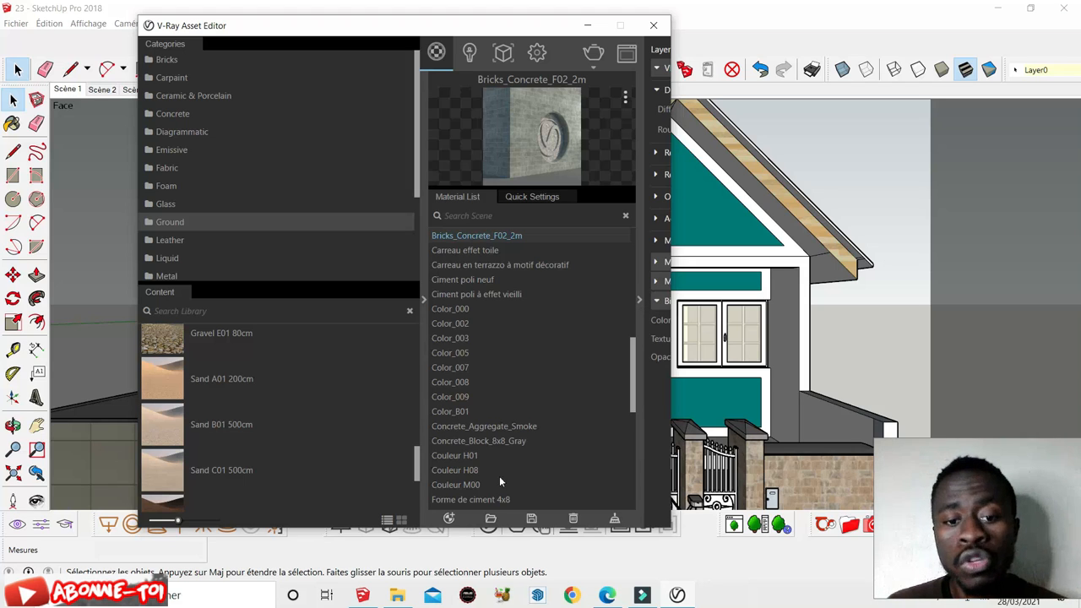
pyautogui.click(490, 519)
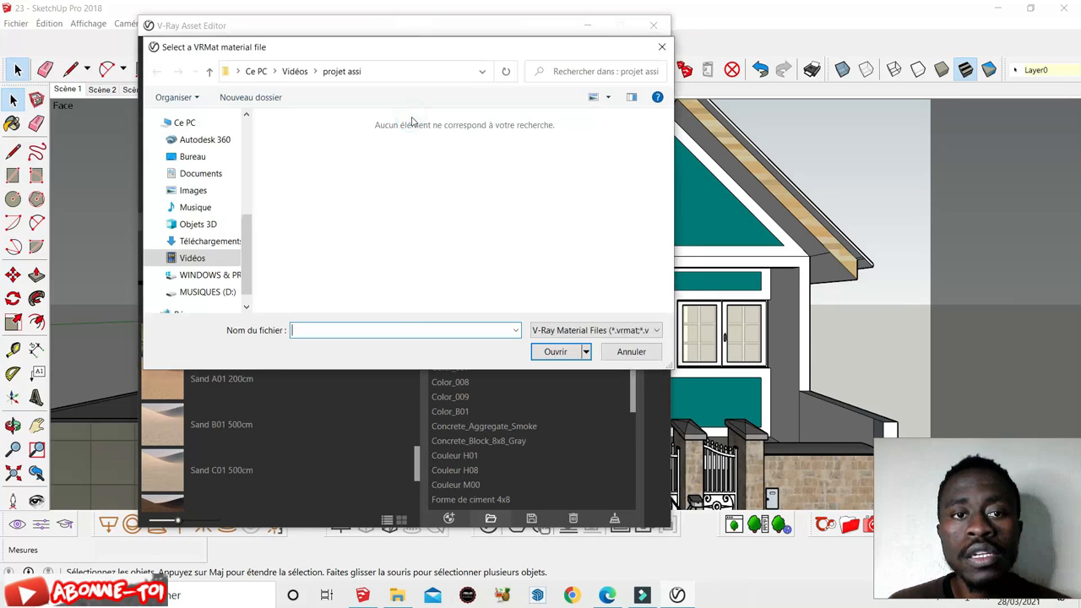
pyautogui.click(207, 292)
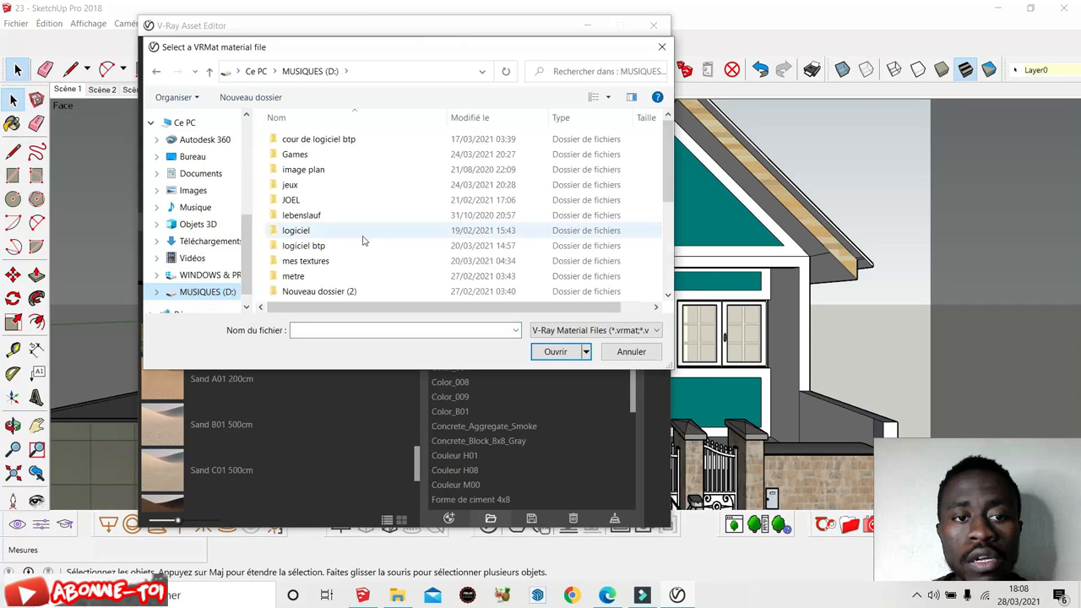
pyautogui.doubleClick(332, 260)
pyautogui.doubleClick(338, 139)
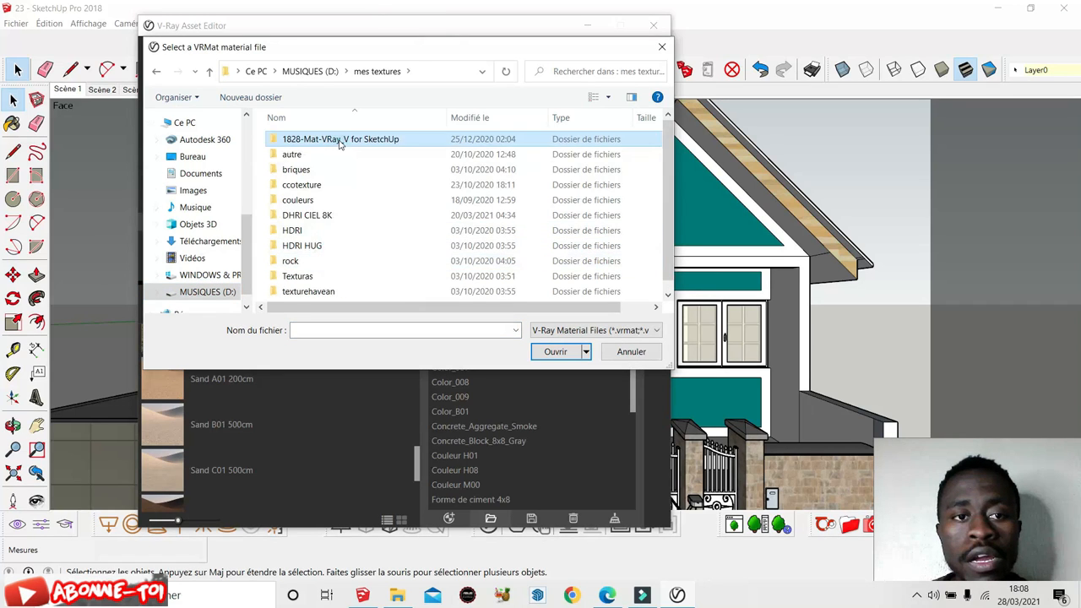
pyautogui.doubleClick(340, 140)
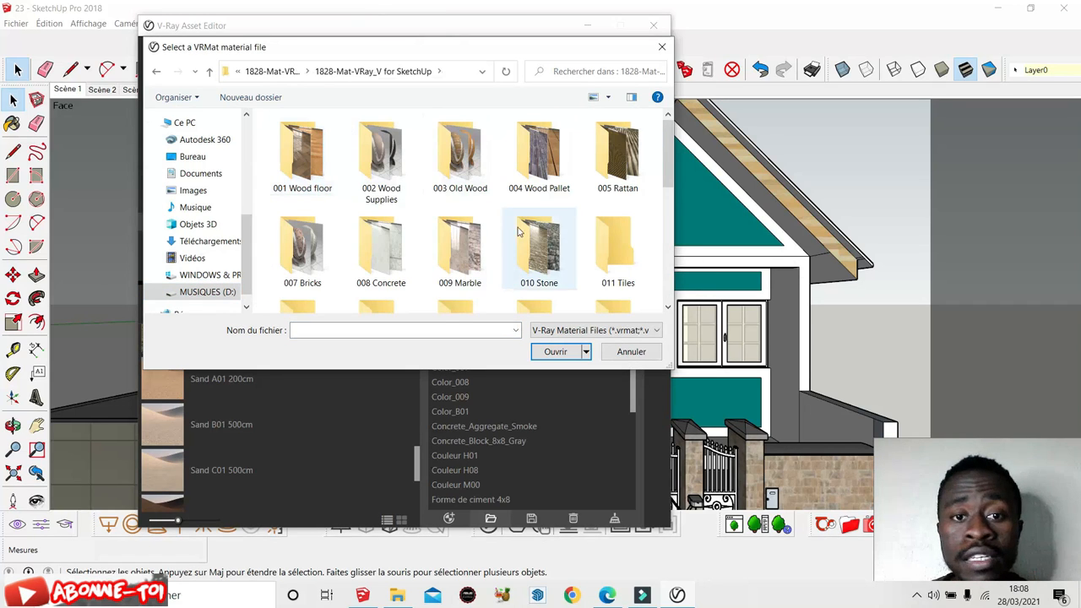
pyautogui.moveTo(483, 55); pyautogui.dragTo(765, 79)
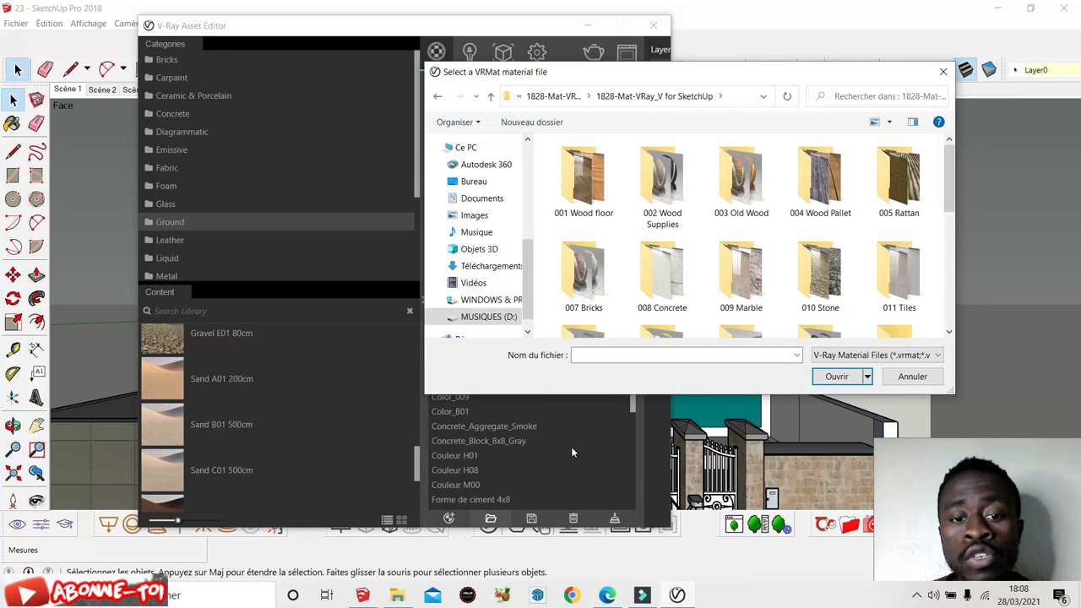
pyautogui.doubleClick(739, 283)
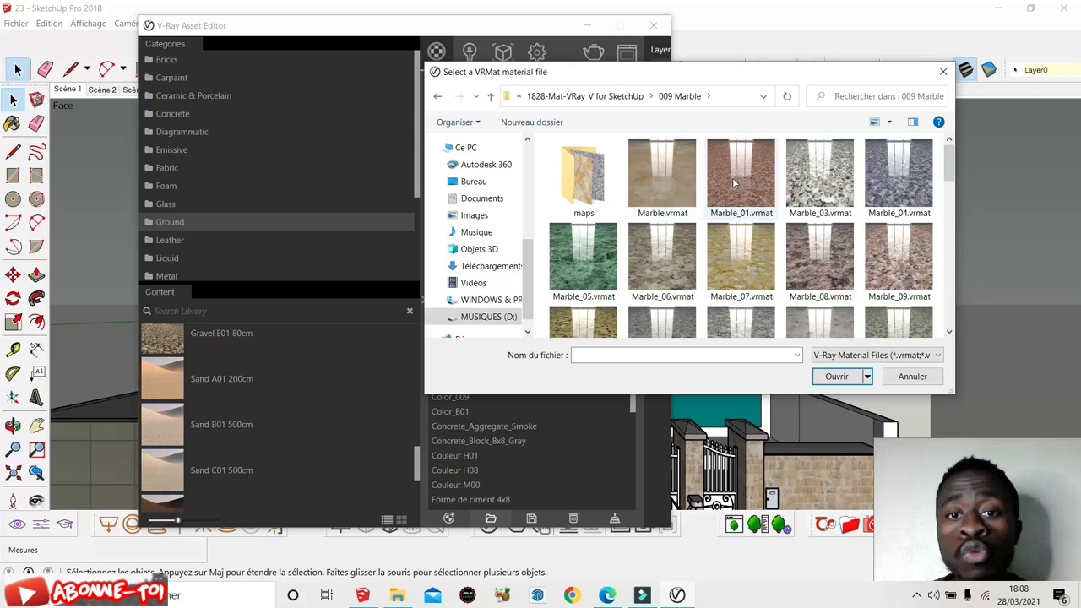
pyautogui.click(943, 71)
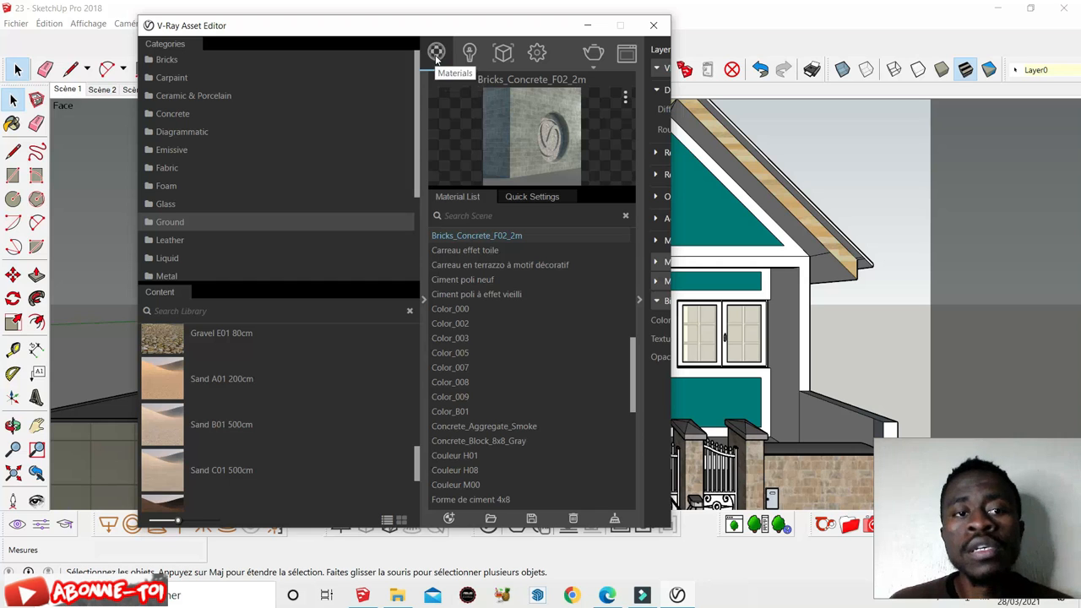
# Examine the SunLight parameters and the list of V-Ray geometry in the scene.
pyautogui.click(472, 51)
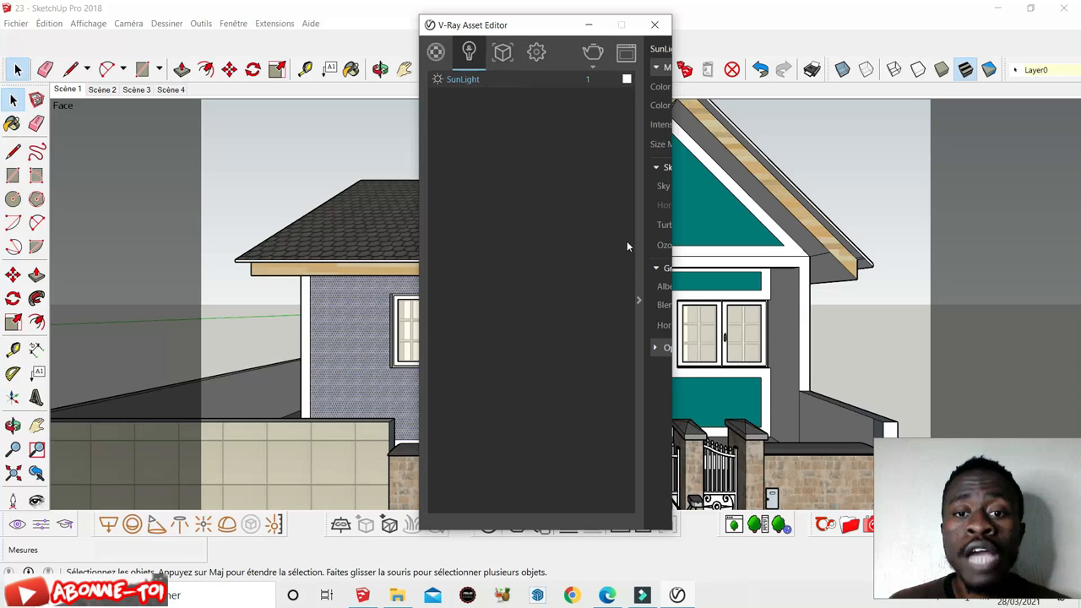
pyautogui.click(639, 303)
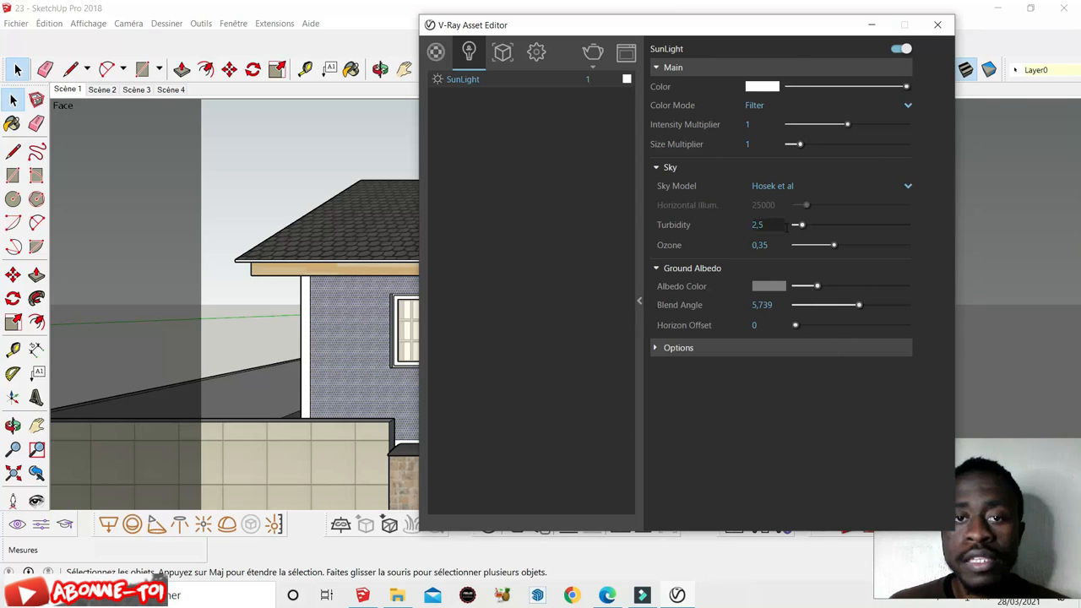
pyautogui.click(507, 52)
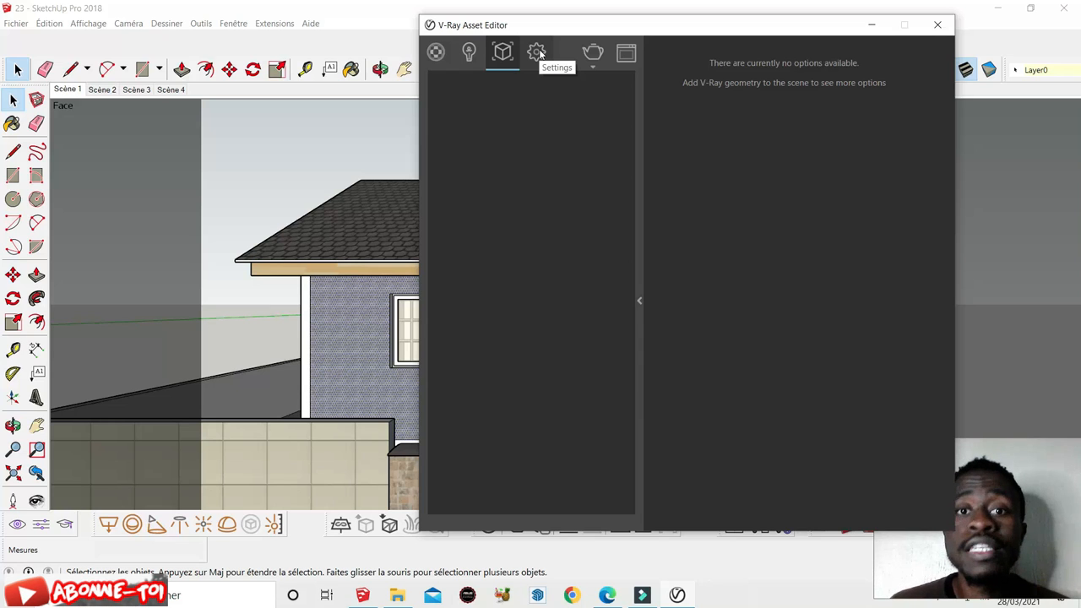
# Display the V-Ray render settings and check which devices the GPU engine can use.
pyautogui.click(537, 52)
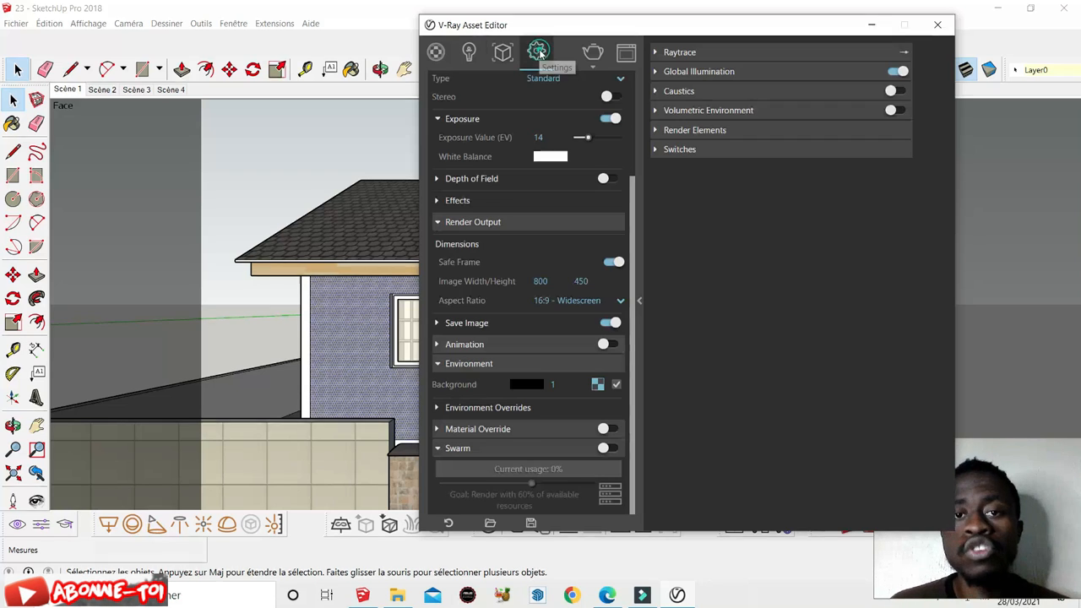
pyautogui.click(638, 302)
pyautogui.scroll(3, 547, 121)
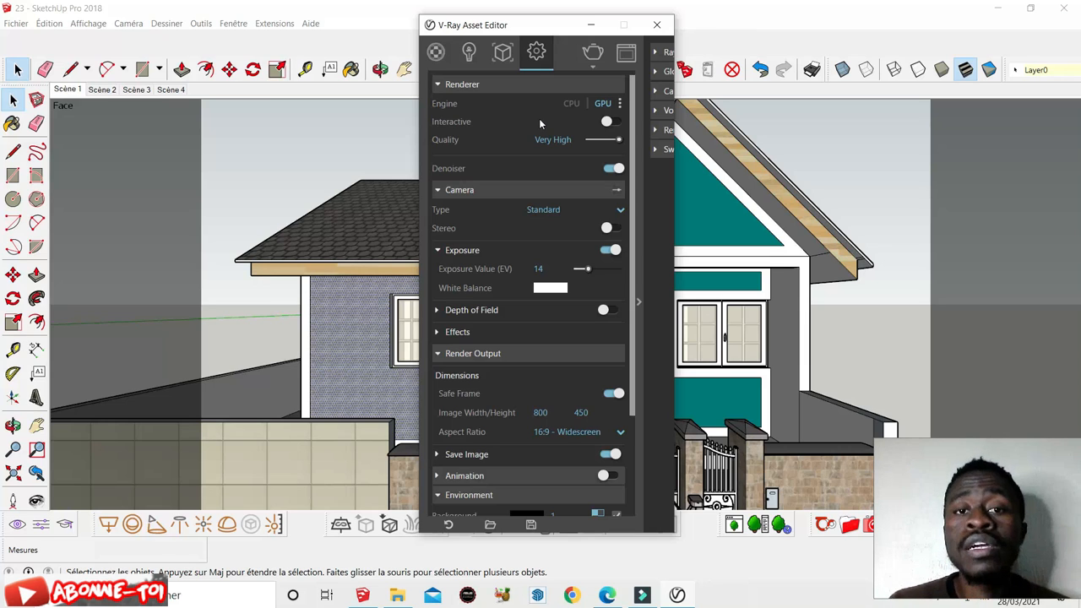
pyautogui.click(620, 104)
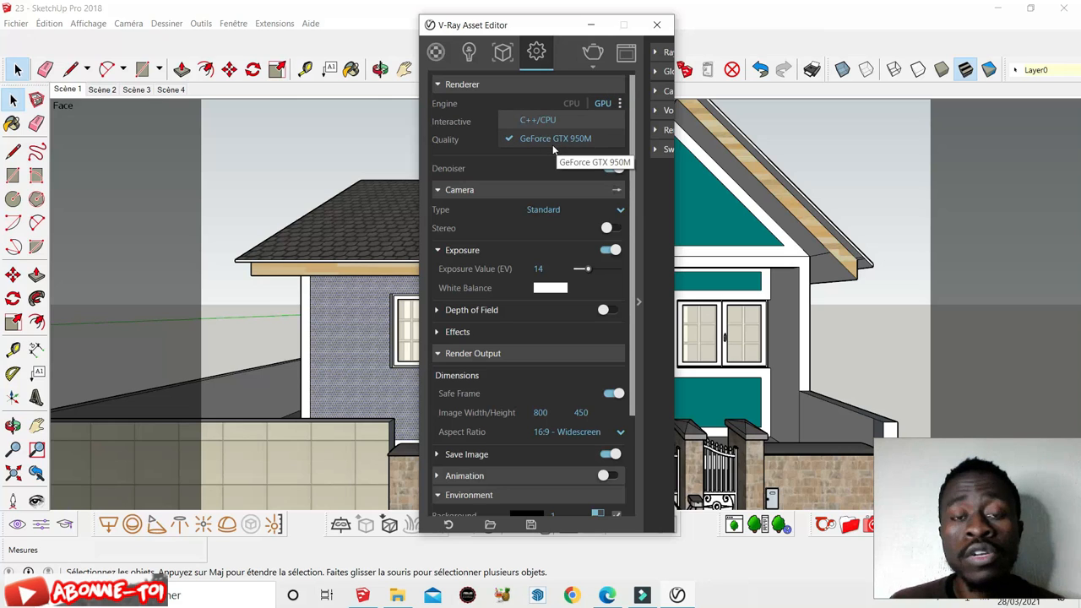
pyautogui.click(492, 103)
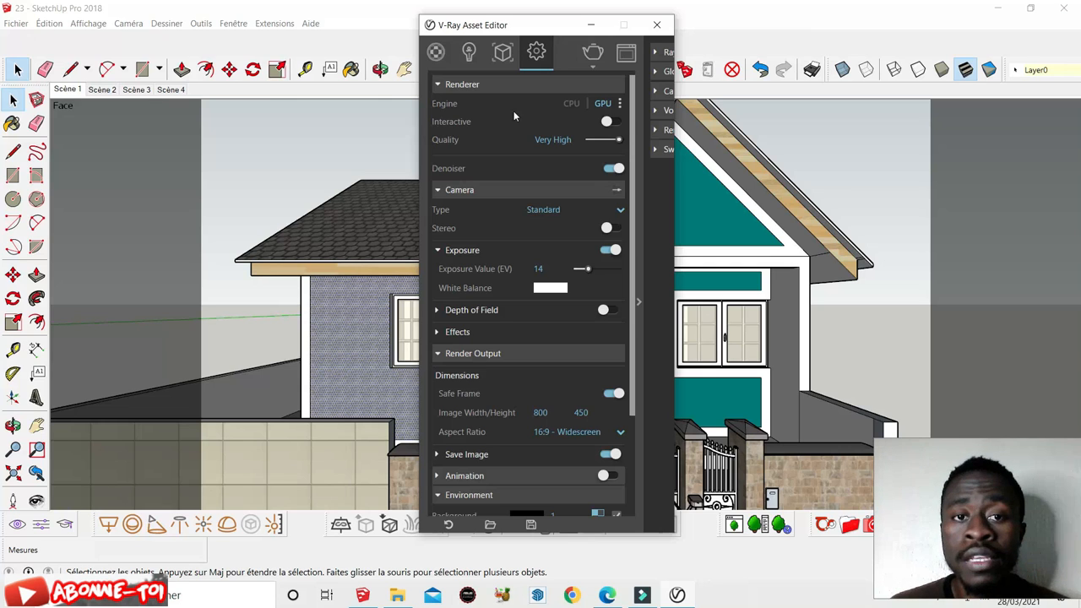
# Try the Medium and Draft render qualities, and set the quality back to Very High.
pyautogui.click(602, 142)
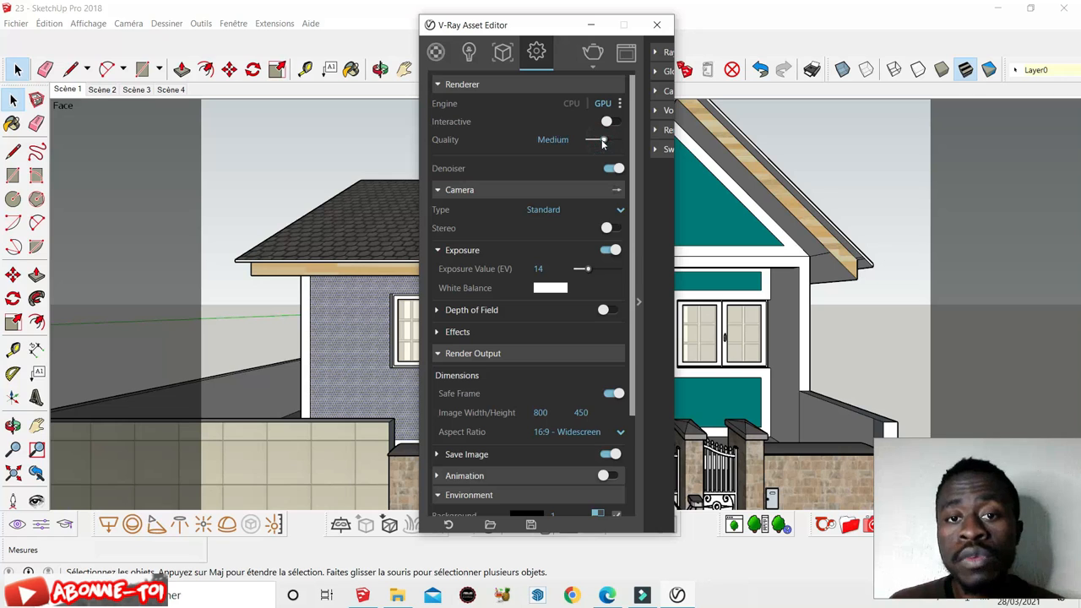
pyautogui.click(590, 141)
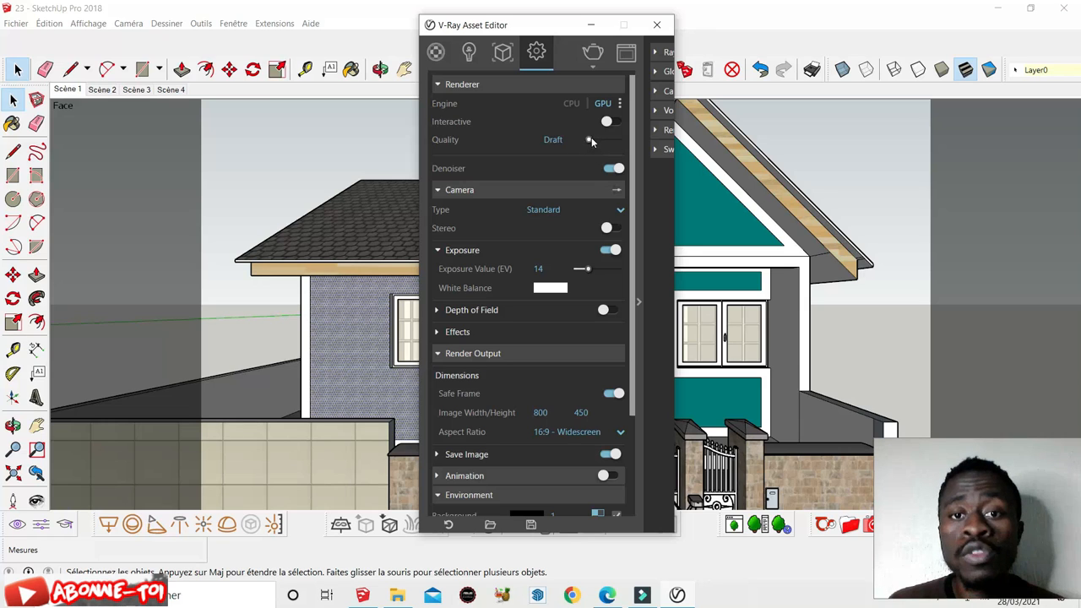
pyautogui.moveTo(588, 140); pyautogui.dragTo(614, 145)
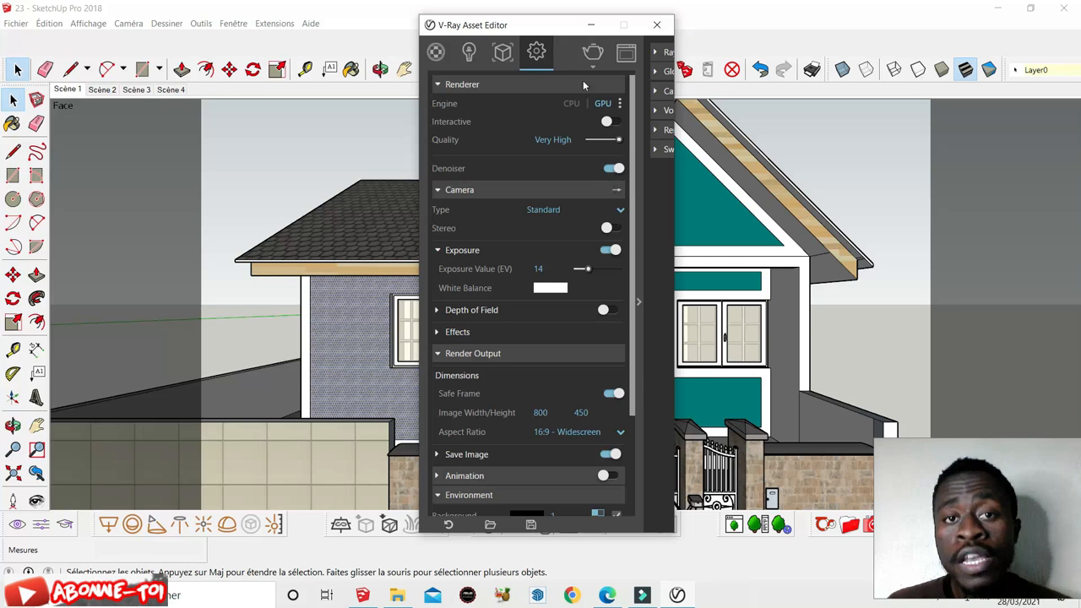
# Examine the camera type options, the exposure value and the render output settings without changing them.
pyautogui.moveTo(553, 34); pyautogui.dragTo(459, 157)
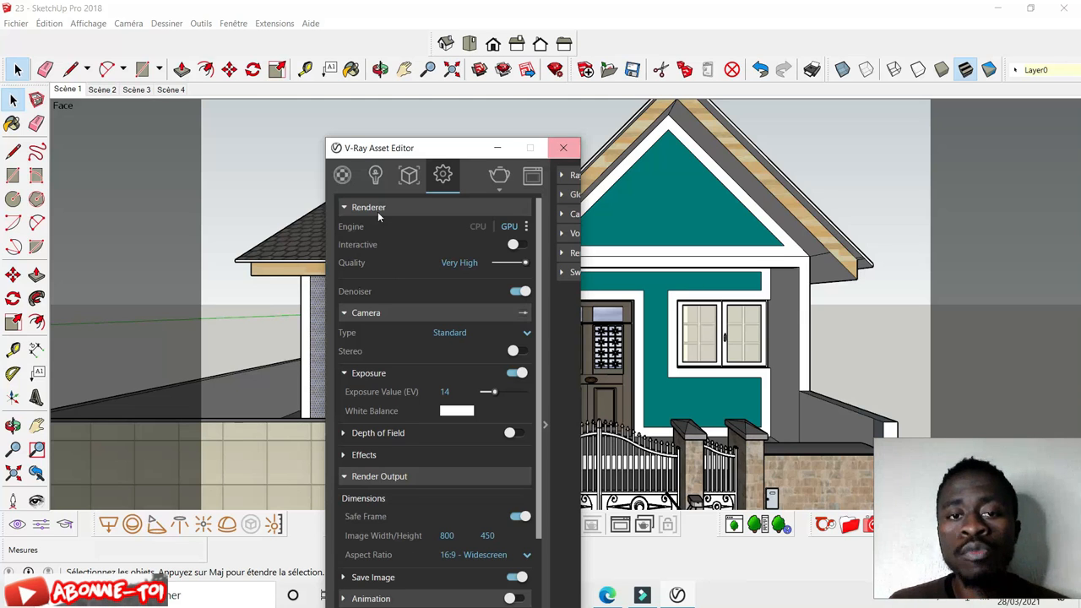
pyautogui.moveTo(449, 152); pyautogui.dragTo(478, 44)
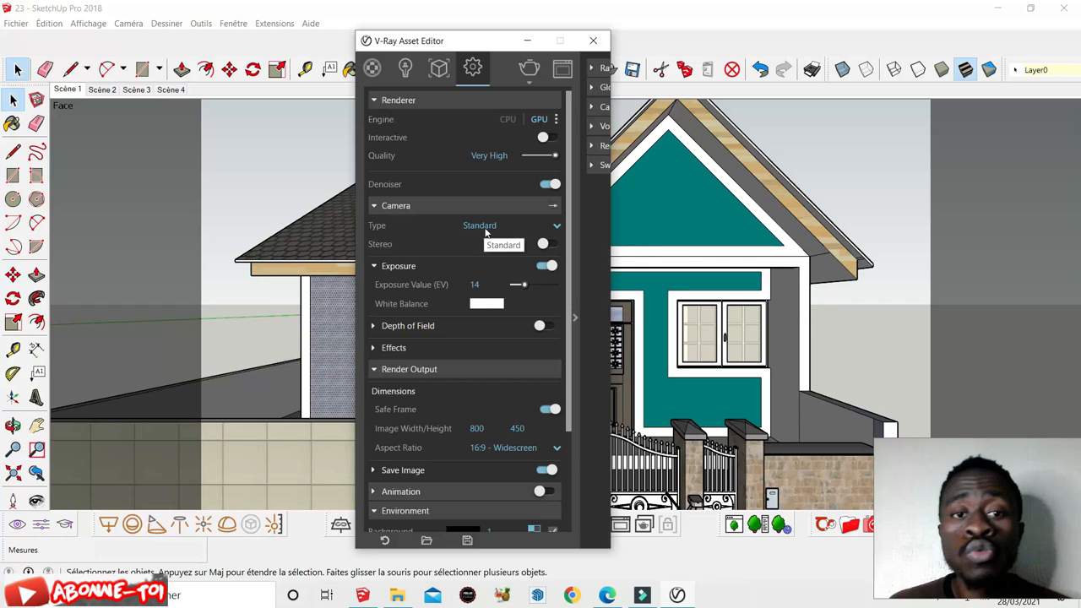
pyautogui.click(558, 228)
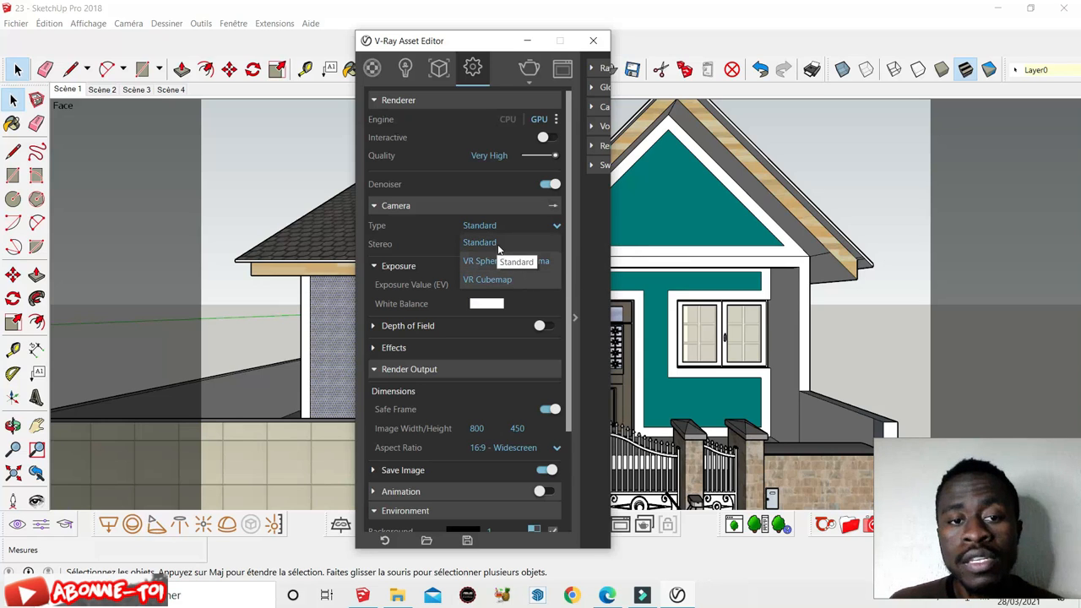
pyautogui.click(420, 245)
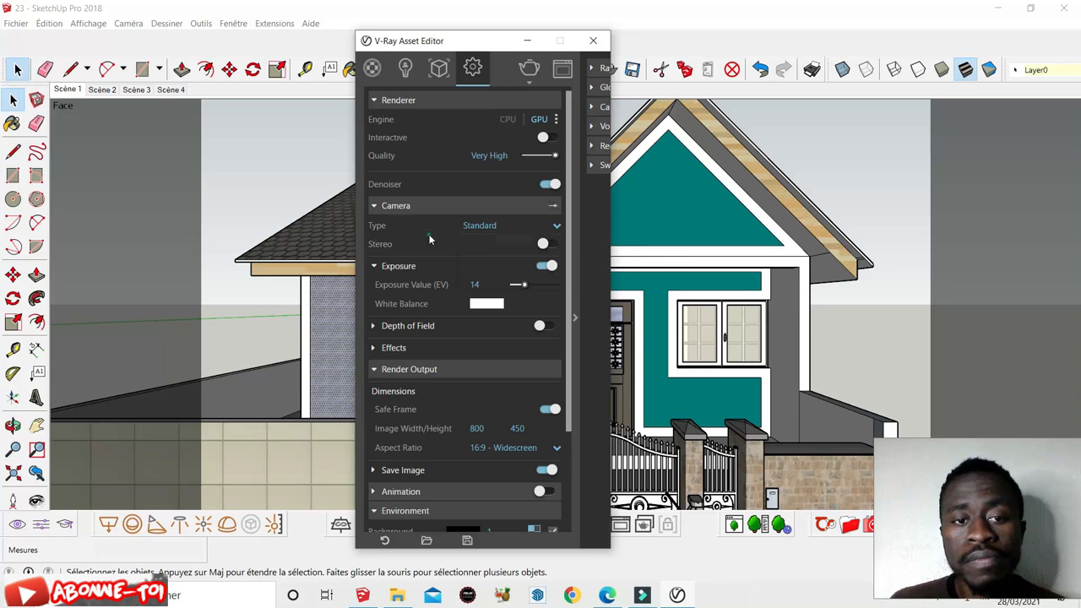
pyautogui.click(486, 284)
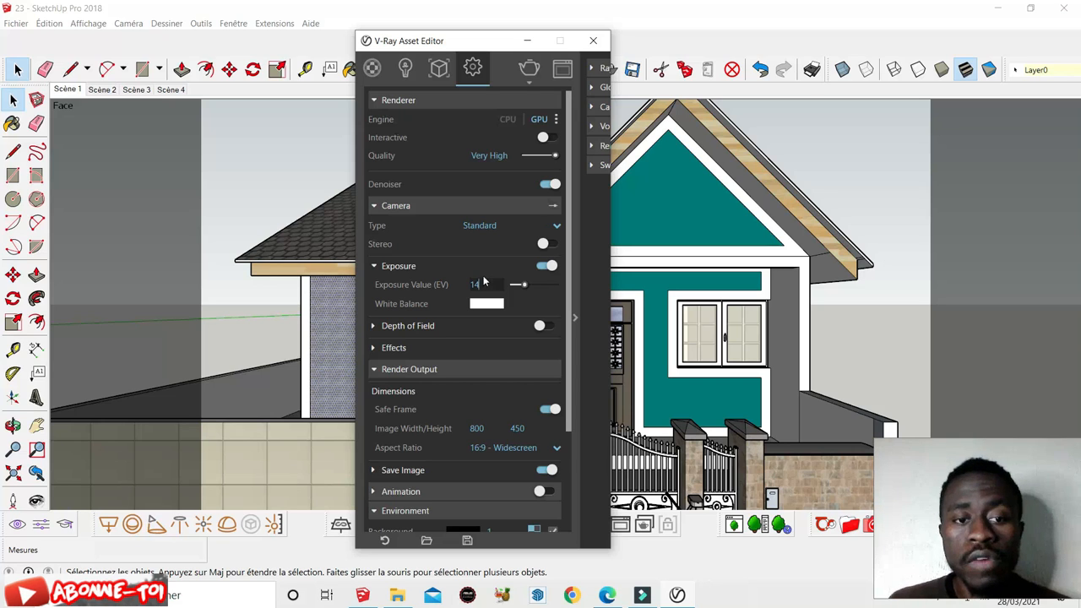
pyautogui.scroll(-2, 481, 254)
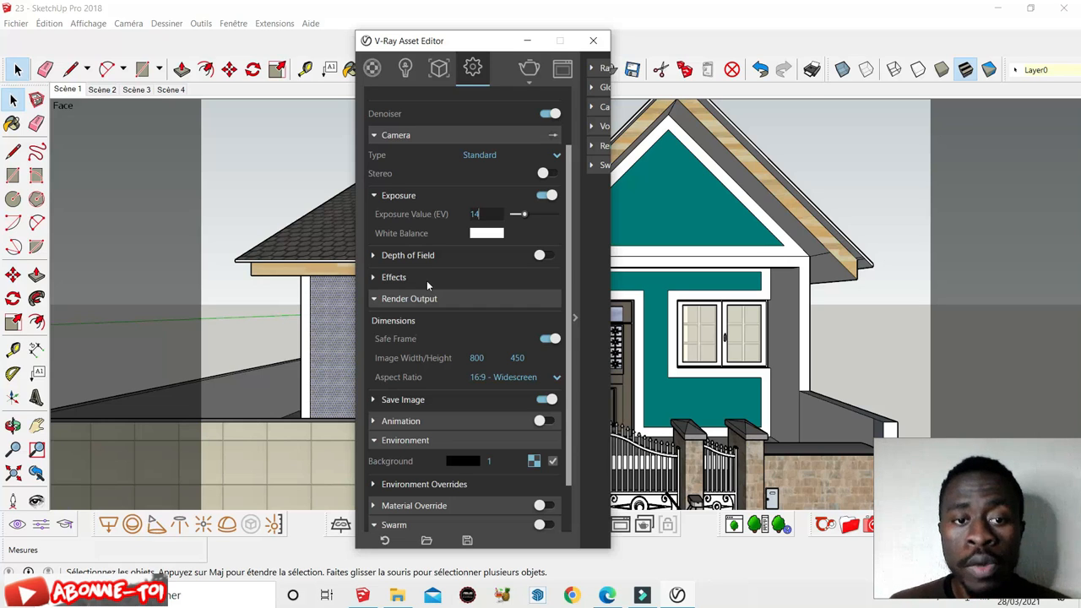
pyautogui.scroll(-1, 408, 288)
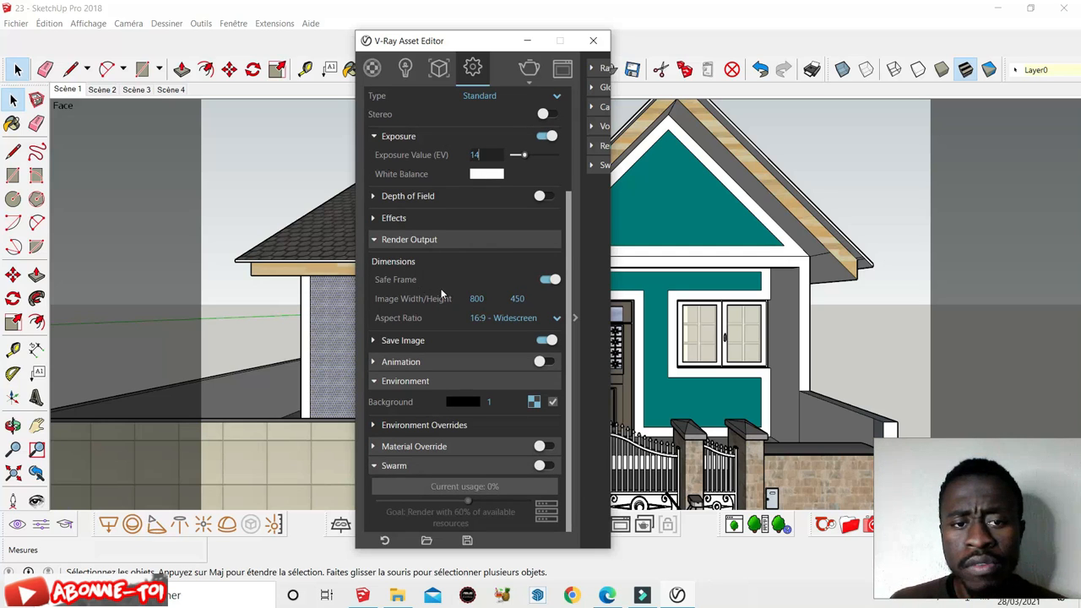
pyautogui.press('Return')
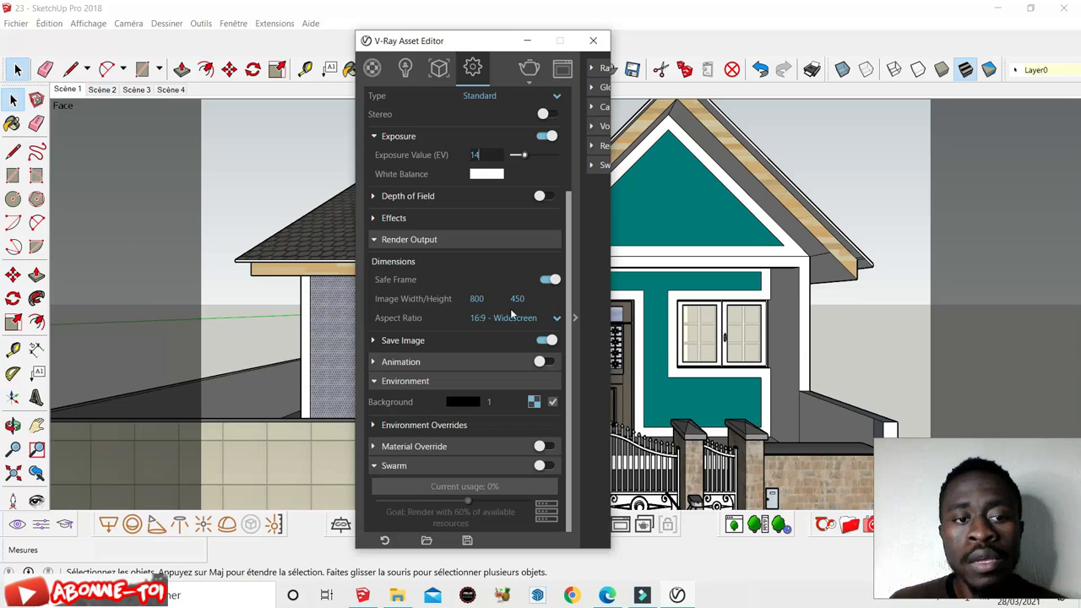
pyautogui.scroll(-1, 981, 265)
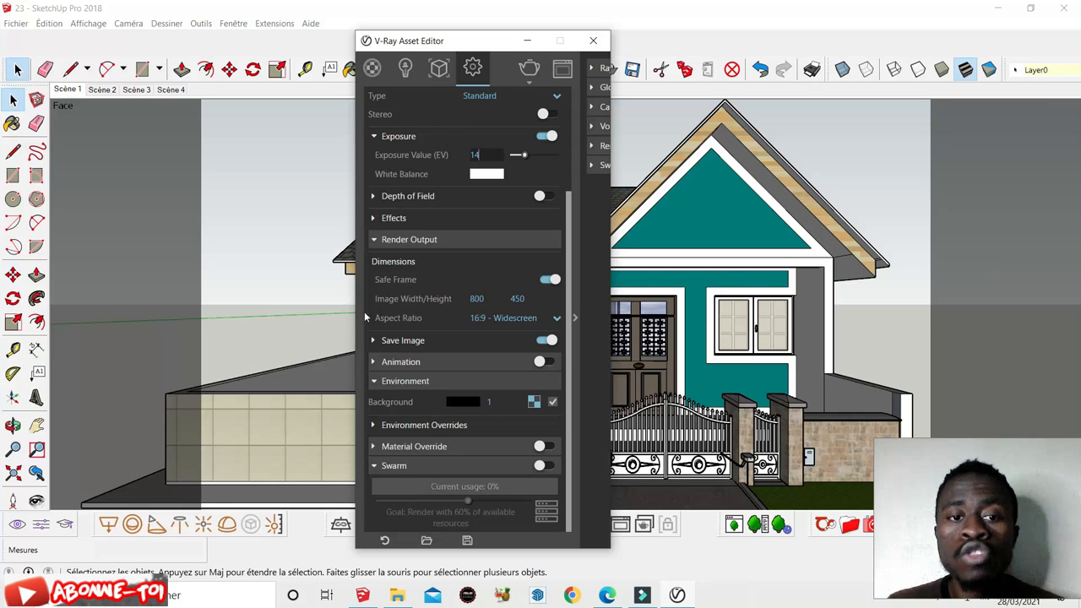
# Turn the safe frame off and back on to compare how the house is framed.
pyautogui.click(552, 281)
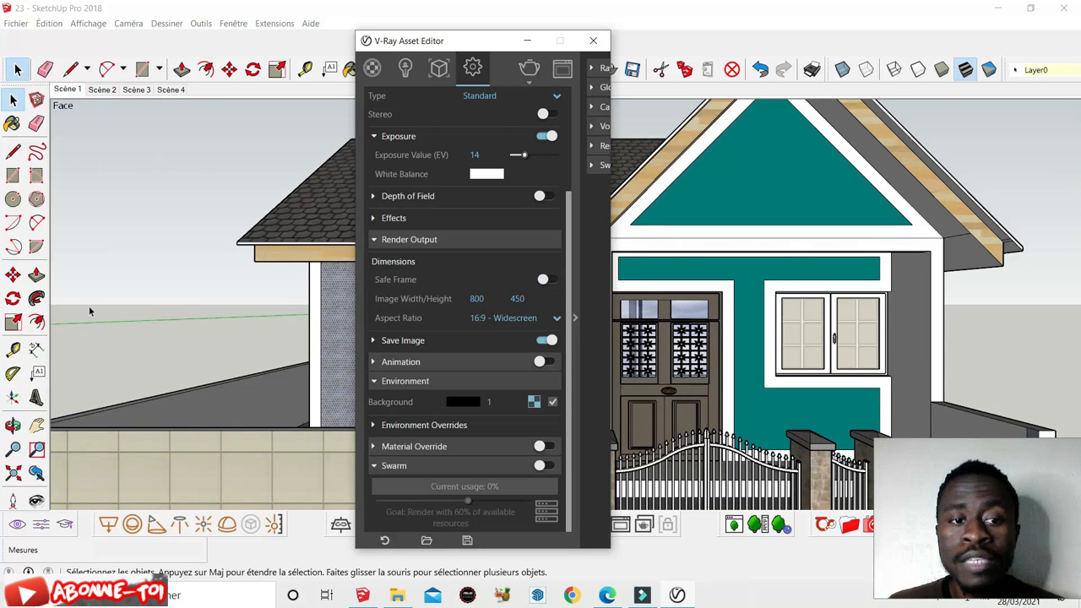
pyautogui.click(543, 281)
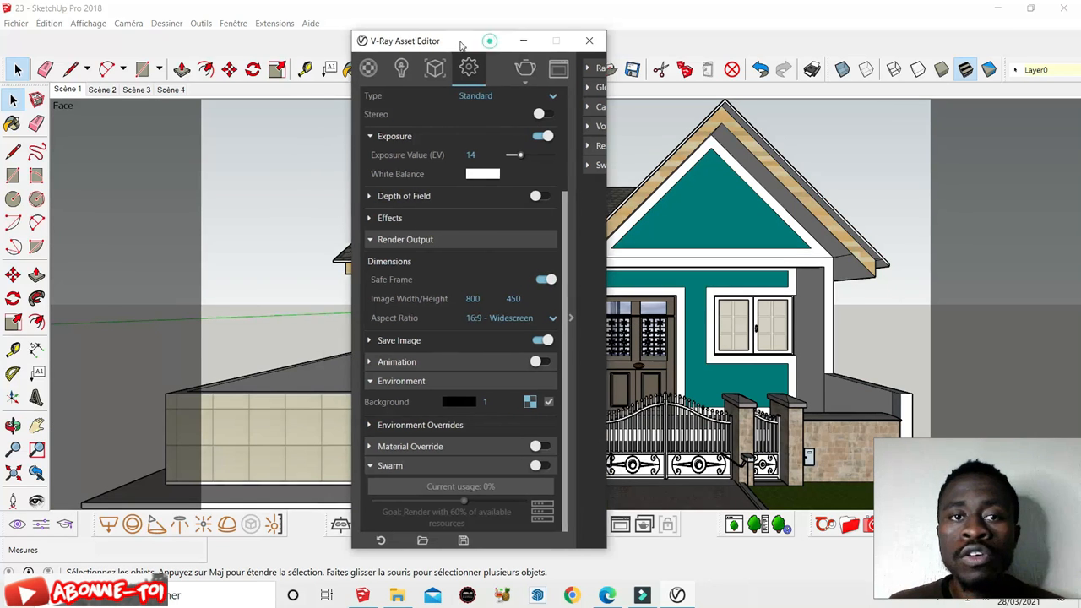
pyautogui.moveTo(498, 41); pyautogui.dragTo(143, 40)
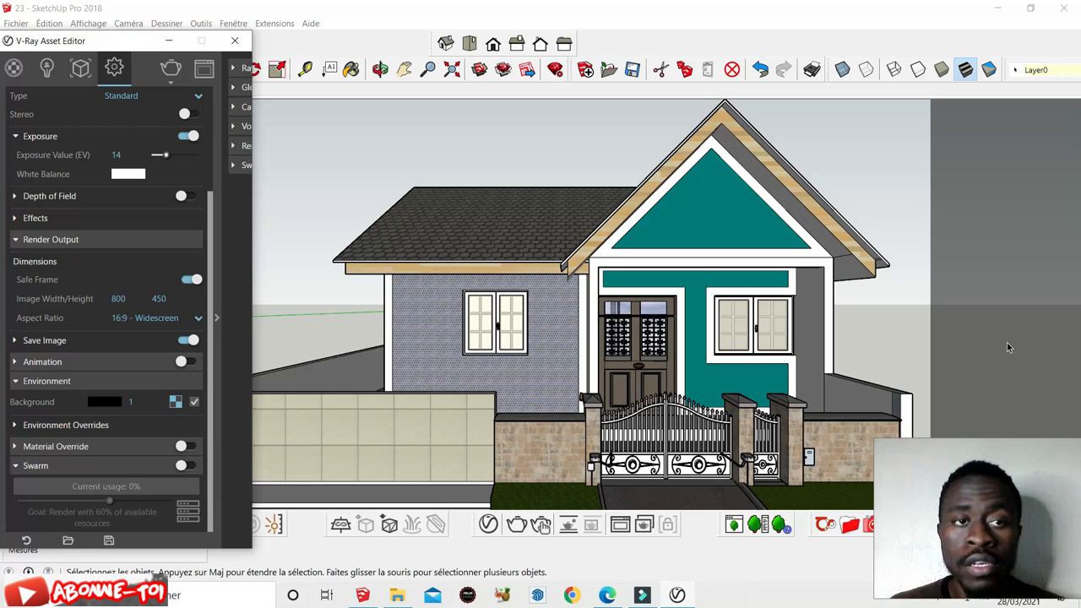
# Set the render output image width to 1920.
pyautogui.moveTo(128, 46); pyautogui.dragTo(512, 35)
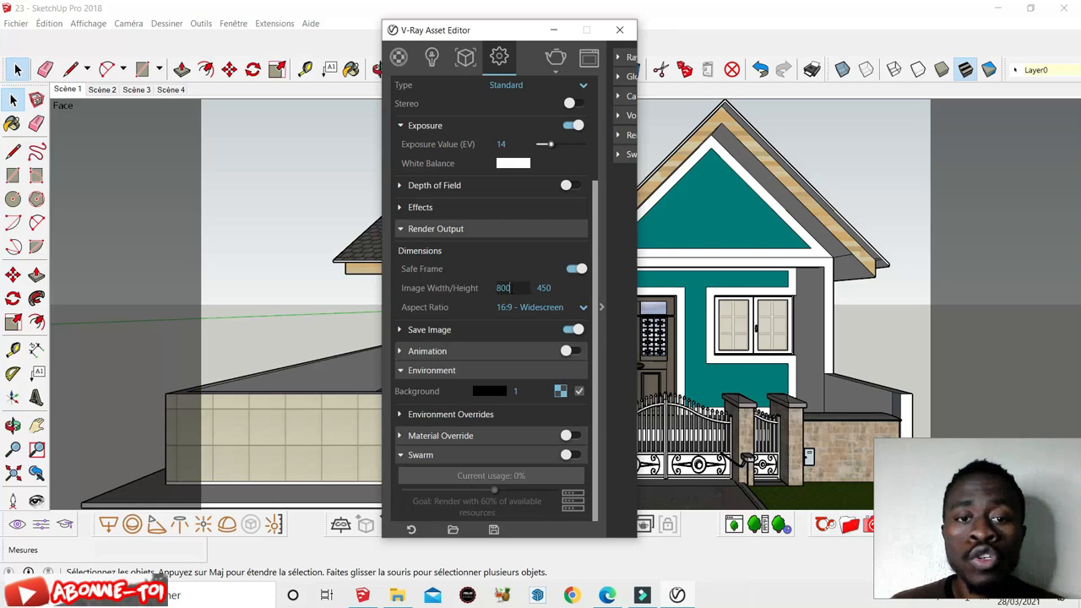
pyautogui.click(509, 288)
pyautogui.press('BackSpace')
pyautogui.press('BackSpace')
pyautogui.press('BackSpace')
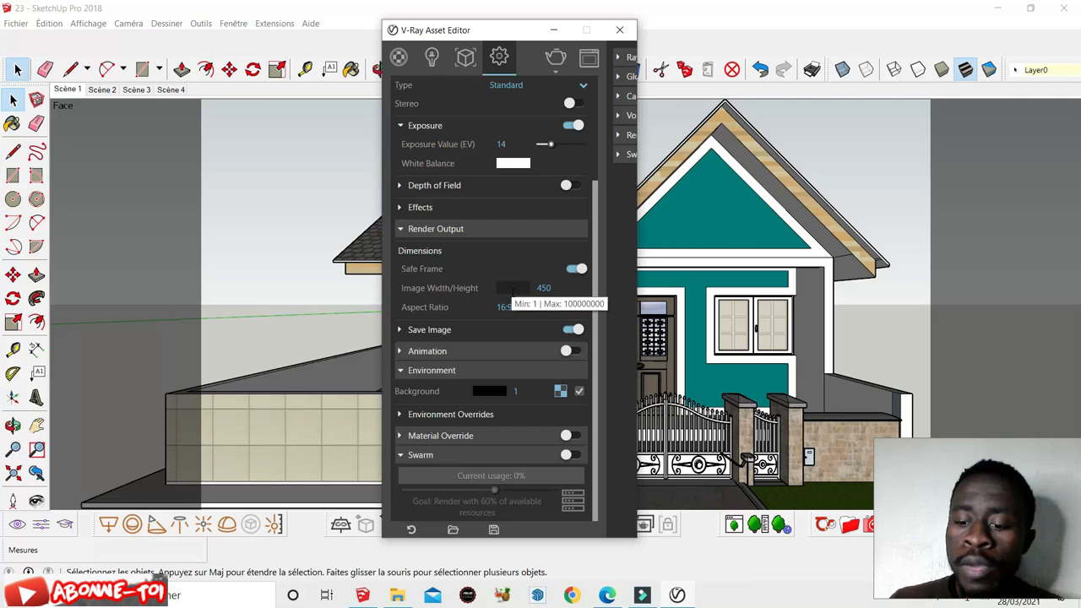
pyautogui.write('1920')
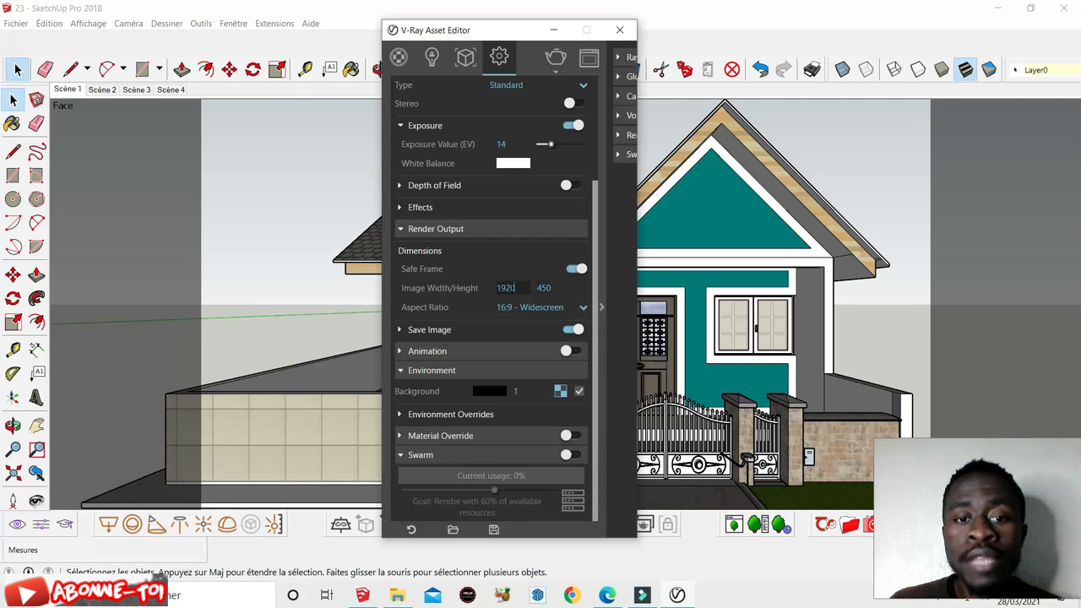
pyautogui.click(511, 265)
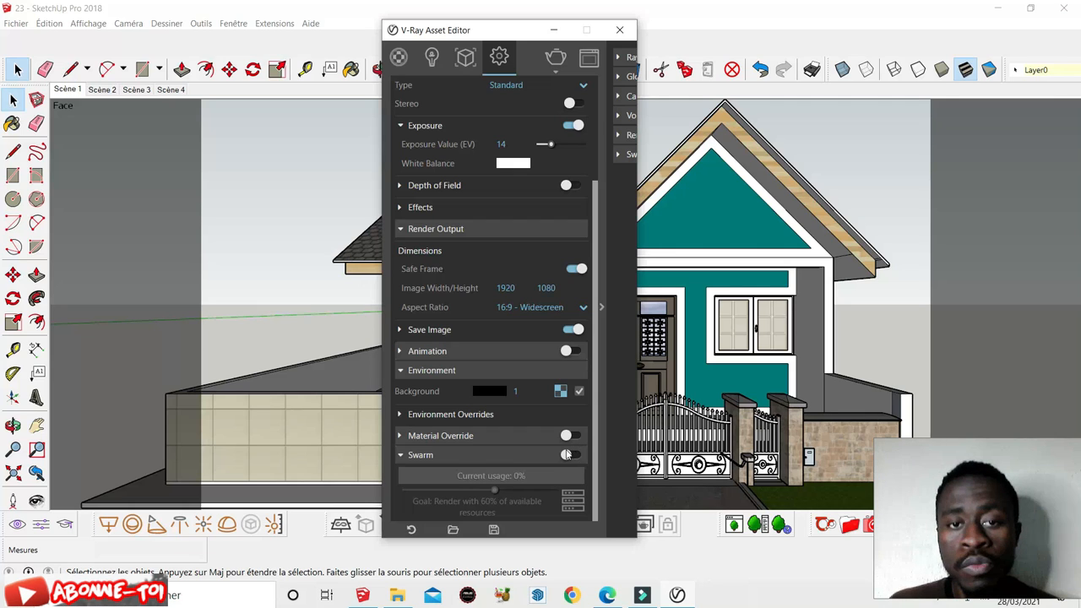
# Show the additional render settings and check the Raytrace noise and time limits.
pyautogui.click(602, 306)
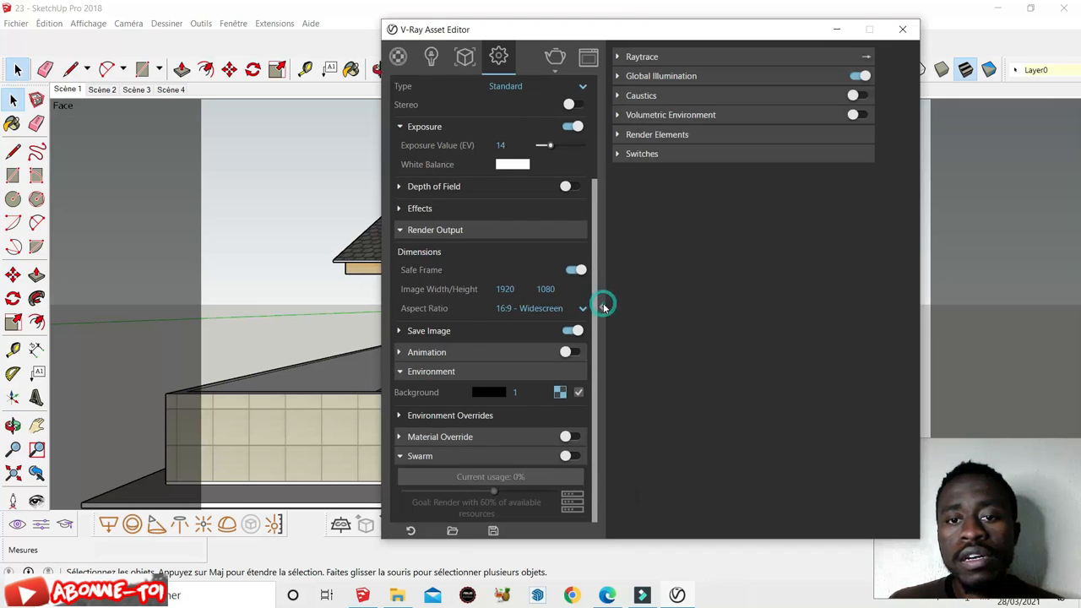
pyautogui.click(617, 56)
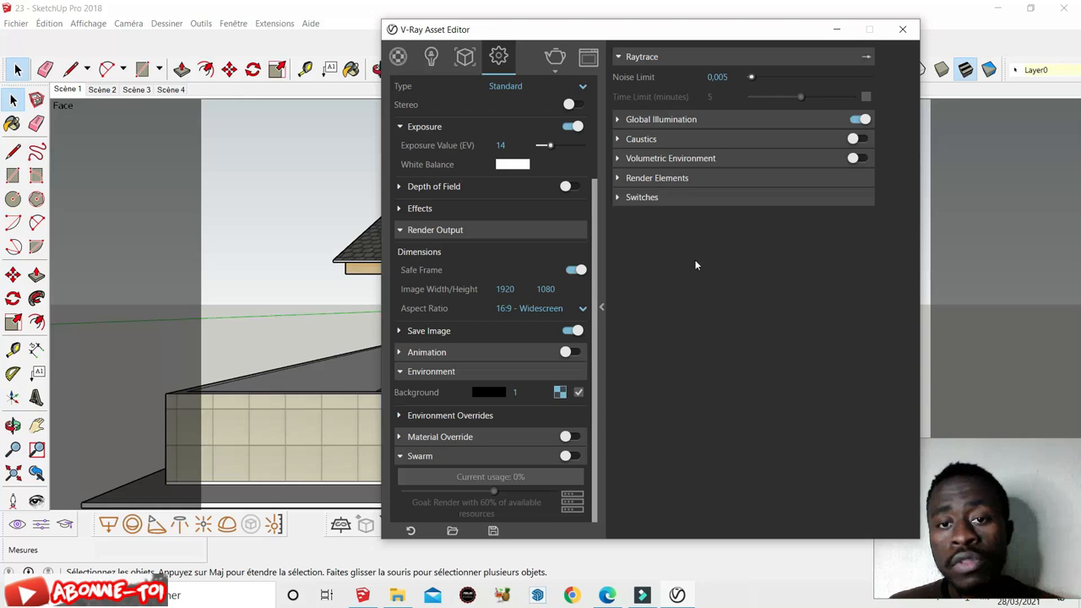
pyautogui.click(618, 57)
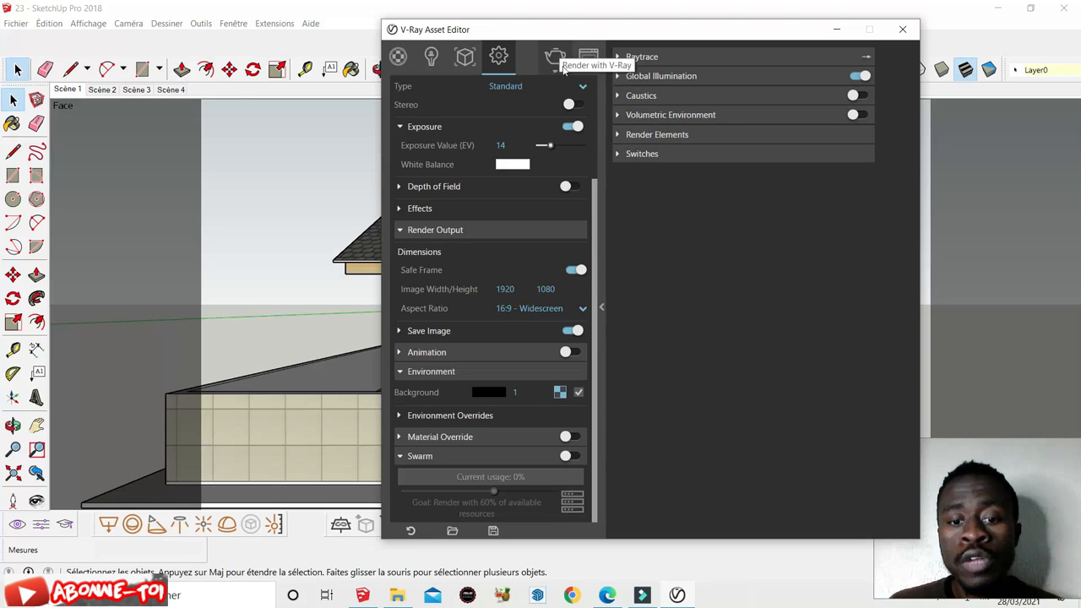
# Display the available render modes, keeping the V-Ray Asset Editor and the model both in view.
pyautogui.moveTo(588, 31); pyautogui.dragTo(331, 14)
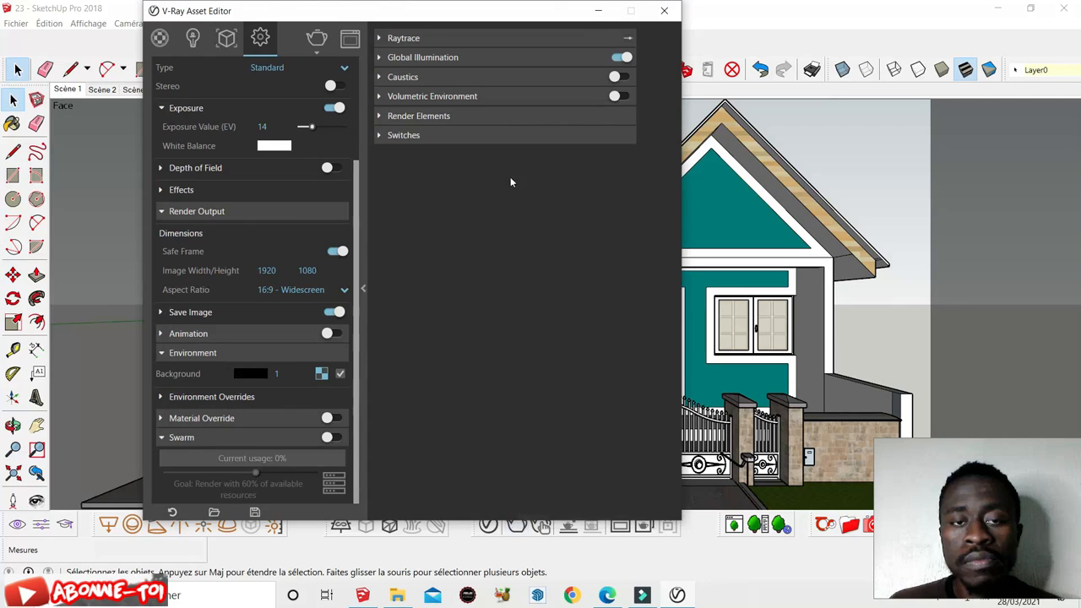
pyautogui.click(316, 56)
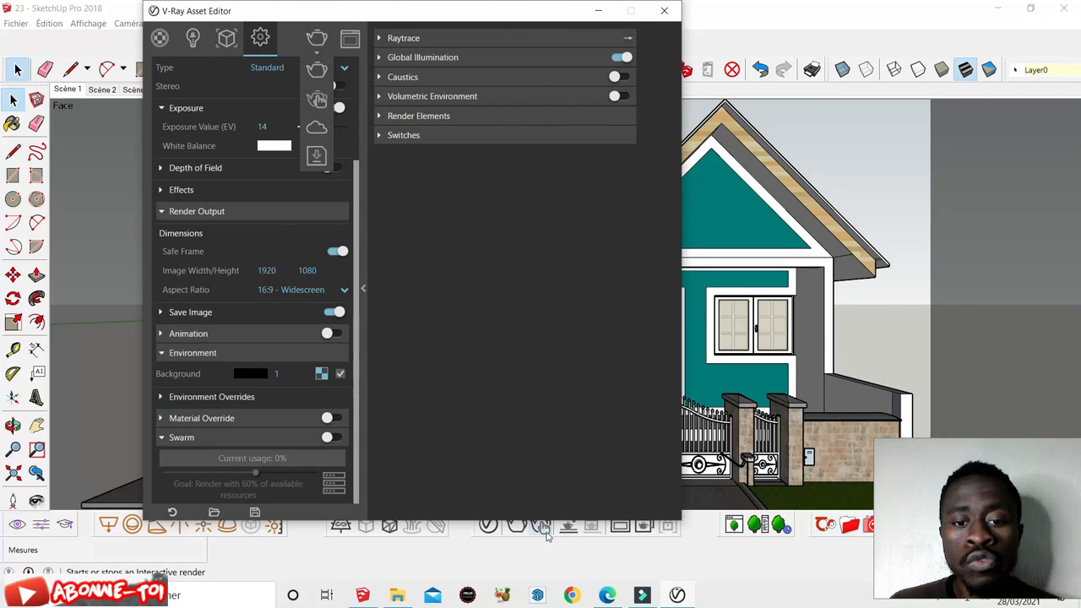
pyautogui.moveTo(533, 14); pyautogui.dragTo(452, 6)
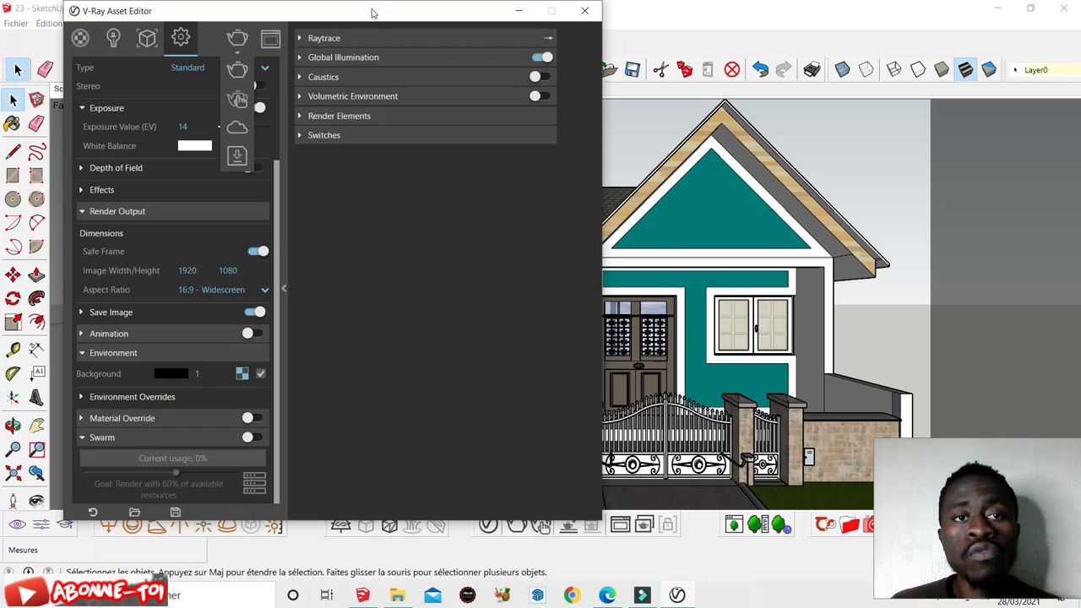
pyautogui.moveTo(373, 13)
pyautogui.mouseDown()
pyautogui.moveTo(624, 54)
pyautogui.moveTo(658, 47)
pyautogui.moveTo(550, 87)
pyautogui.mouseUp()
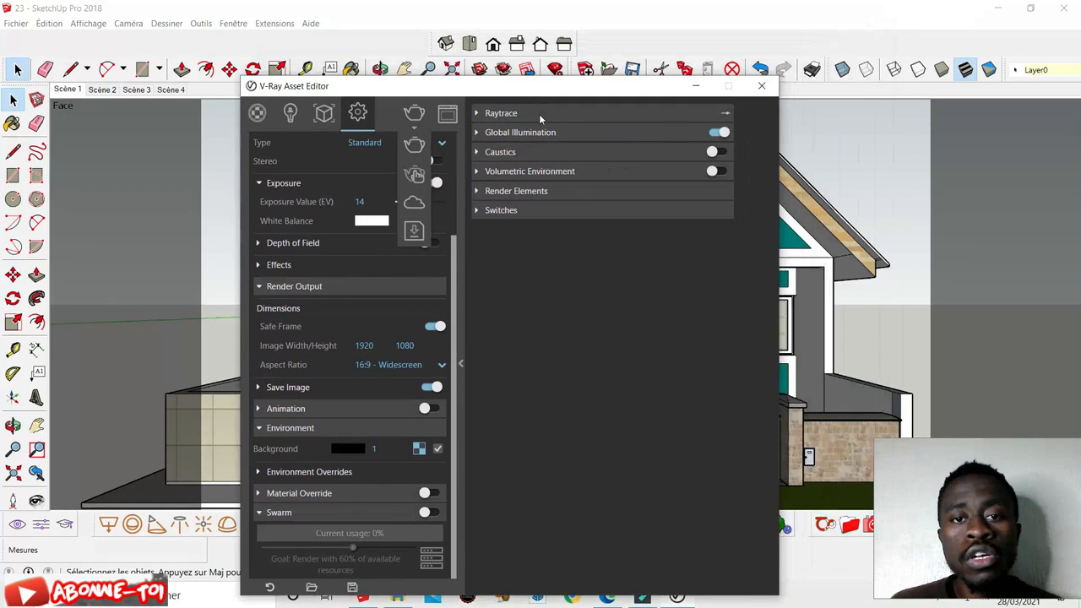
# Examine the house's blue-grey front wall, its window and the tiled boundary wall from several distances.
pyautogui.scroll(-5, 906, 417)
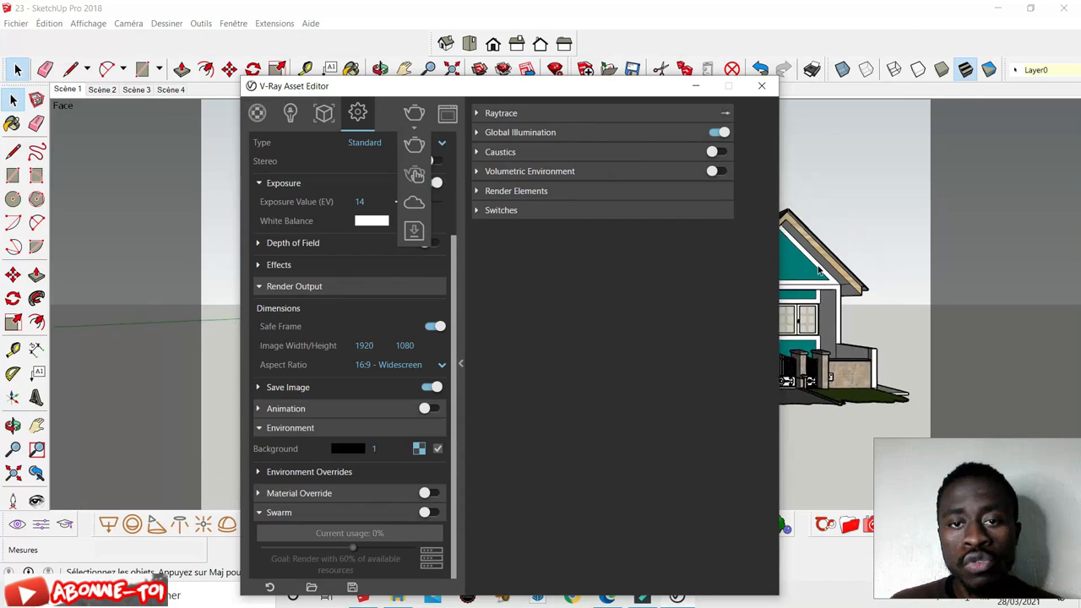
pyautogui.scroll(-2, 819, 270)
pyautogui.moveTo(597, 88); pyautogui.dragTo(453, 78)
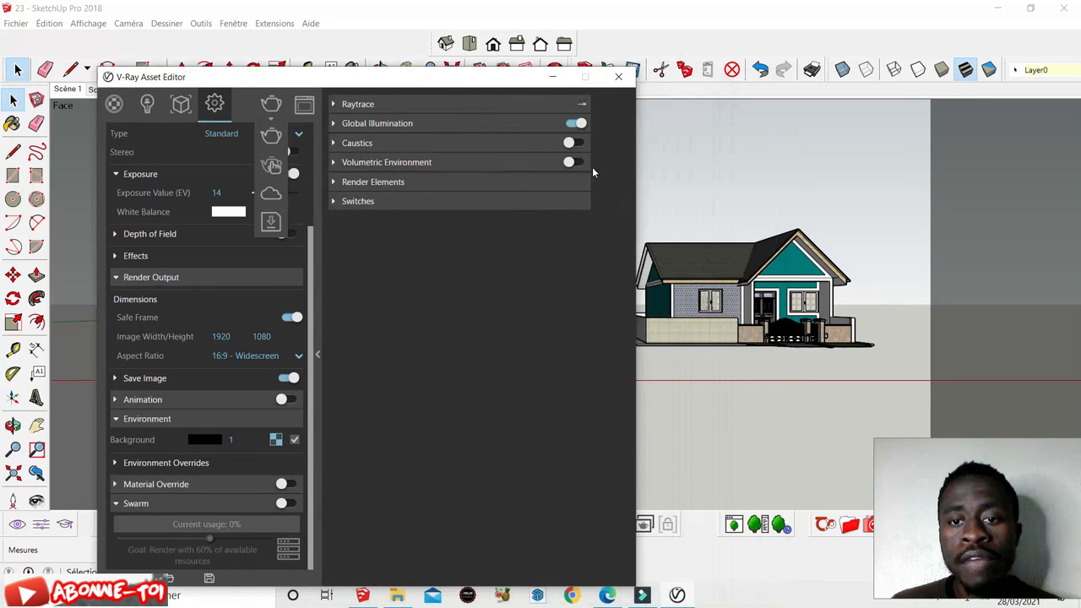
pyautogui.scroll(5, 739, 282)
pyautogui.scroll(-4, 773, 294)
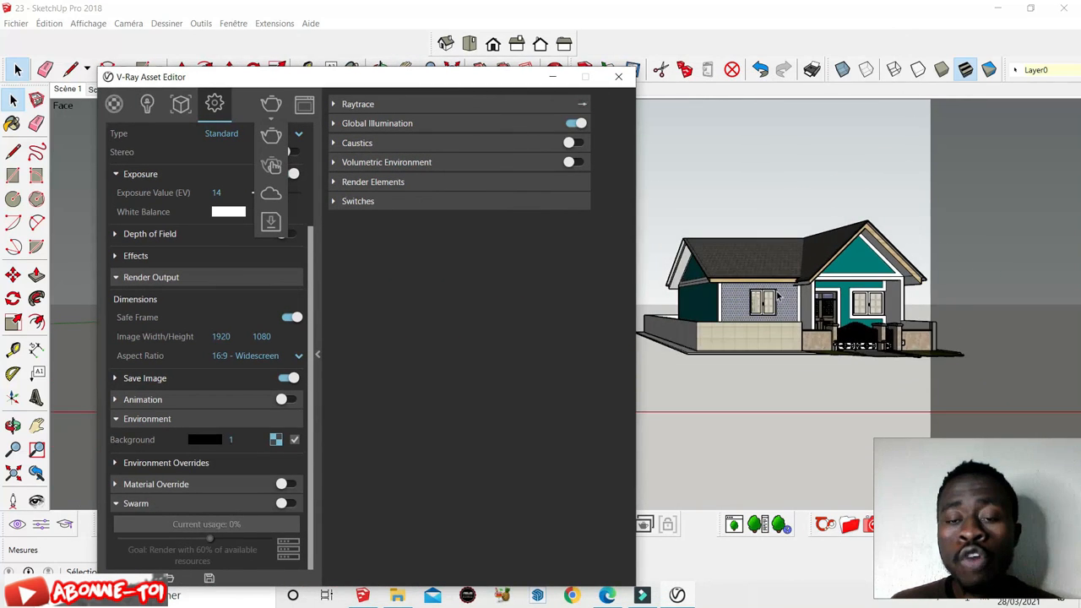
pyautogui.scroll(5, 778, 295)
pyautogui.scroll(-2, 811, 288)
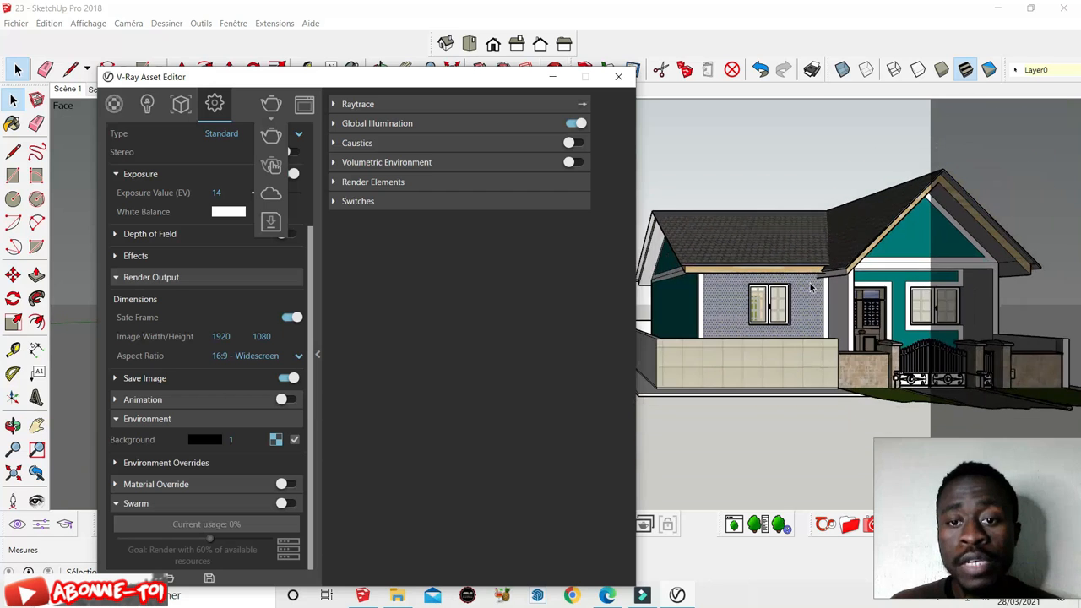
pyautogui.scroll(3, 731, 326)
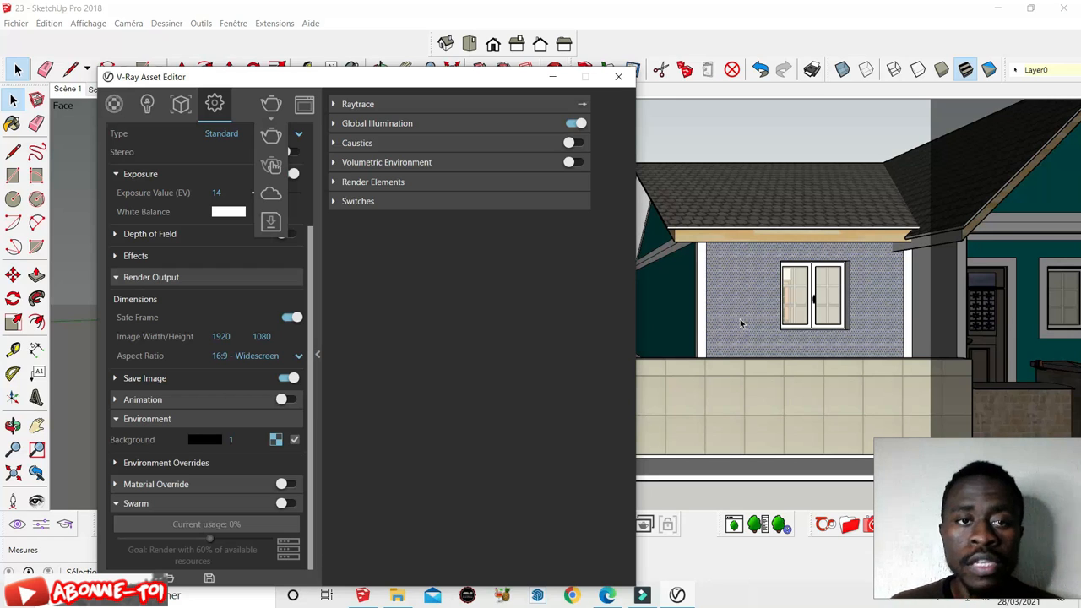
pyautogui.scroll(-4, 859, 277)
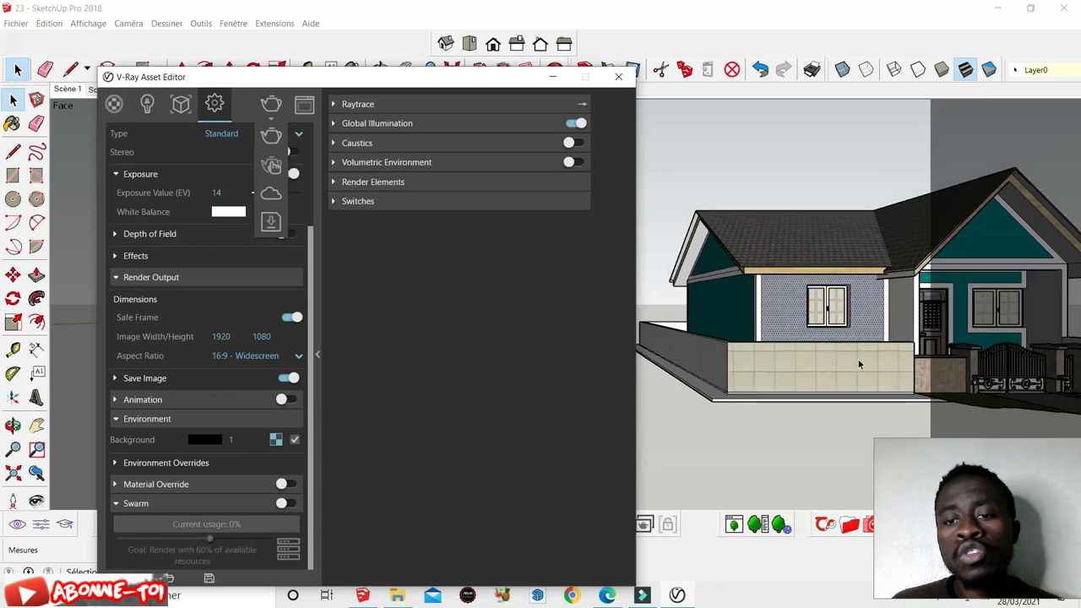
pyautogui.scroll(3, 859, 364)
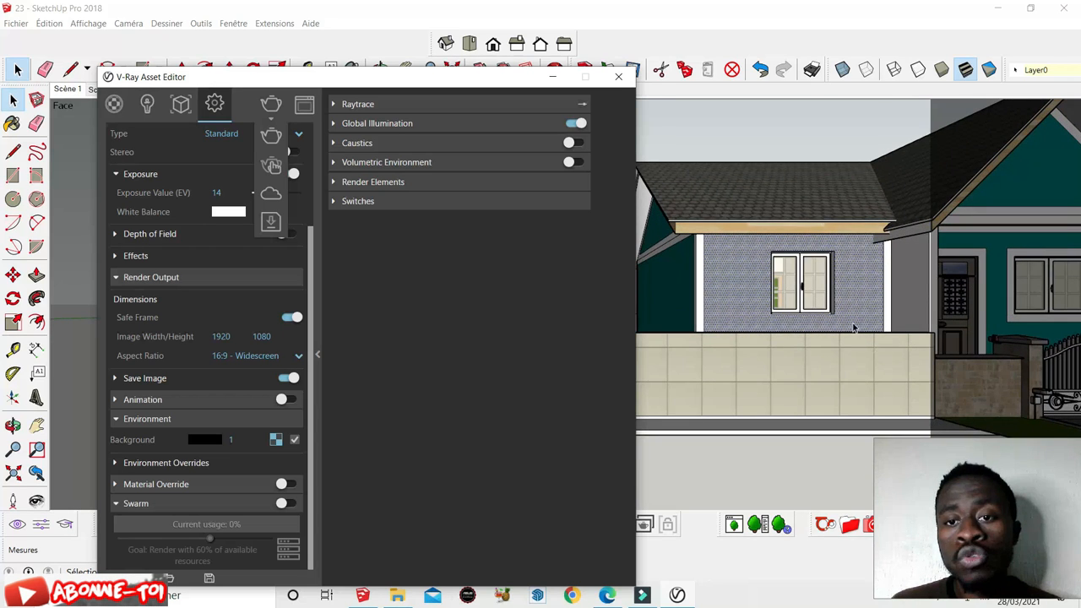
pyautogui.scroll(-3, 883, 351)
pyautogui.scroll(3, 755, 356)
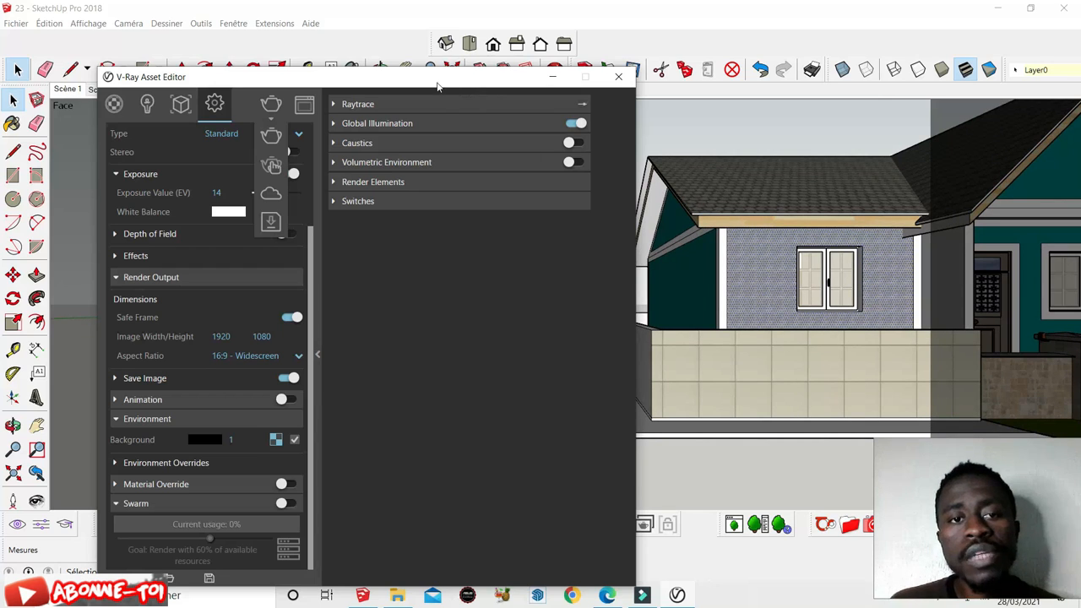
pyautogui.moveTo(437, 80); pyautogui.dragTo(425, 69)
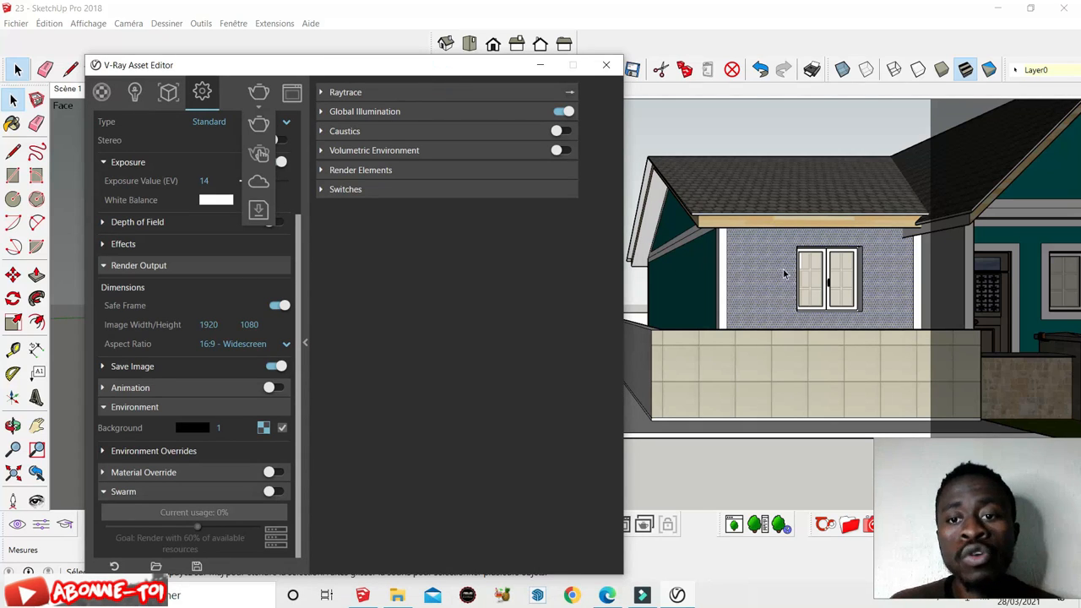
# Display the scene's material list together with the V-Ray material library categories.
pyautogui.click(100, 95)
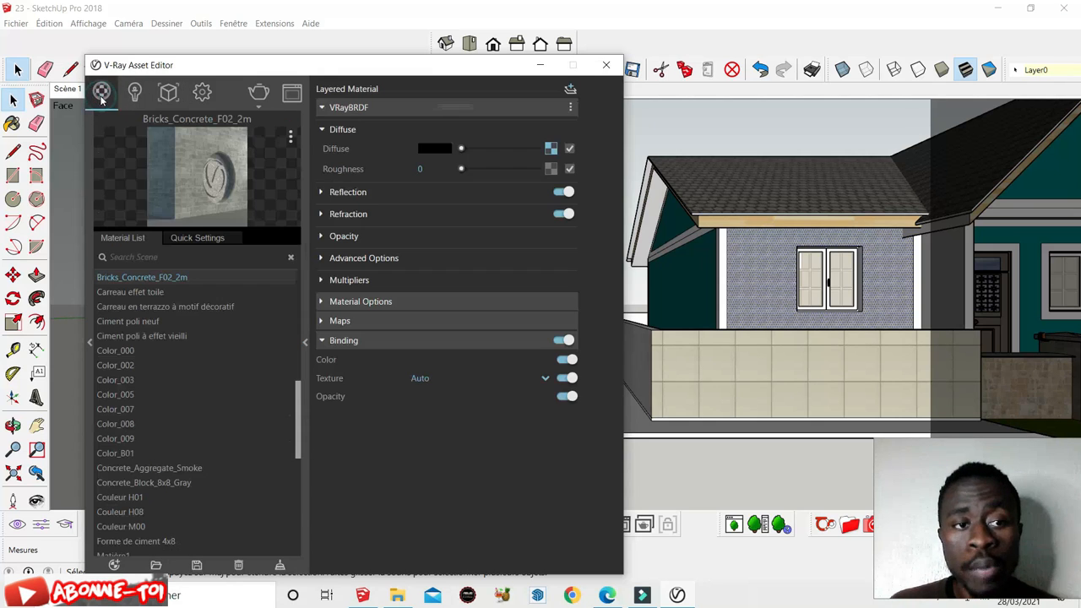
pyautogui.click(89, 344)
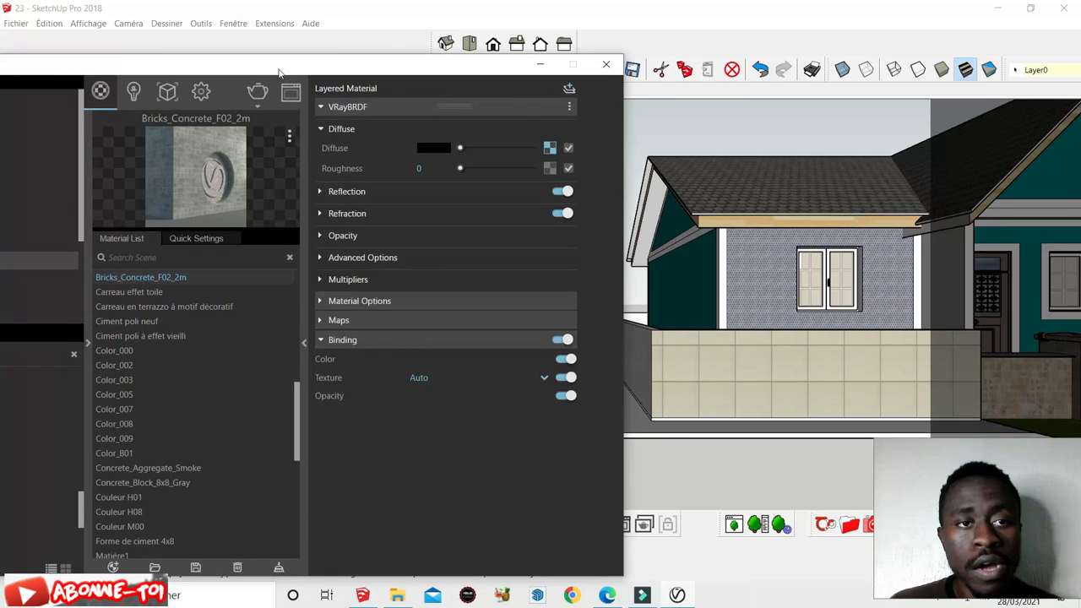
pyautogui.moveTo(284, 72); pyautogui.dragTo(580, 60)
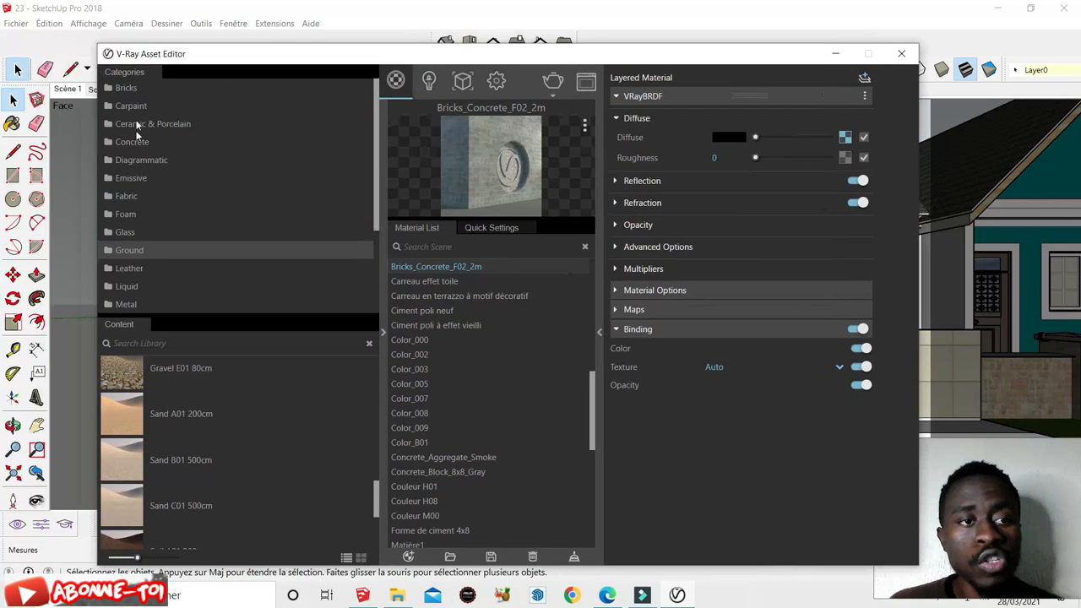
# Add the Bricks Simple 04 2m material from the library's Bricks category to the scene.
pyautogui.click(132, 88)
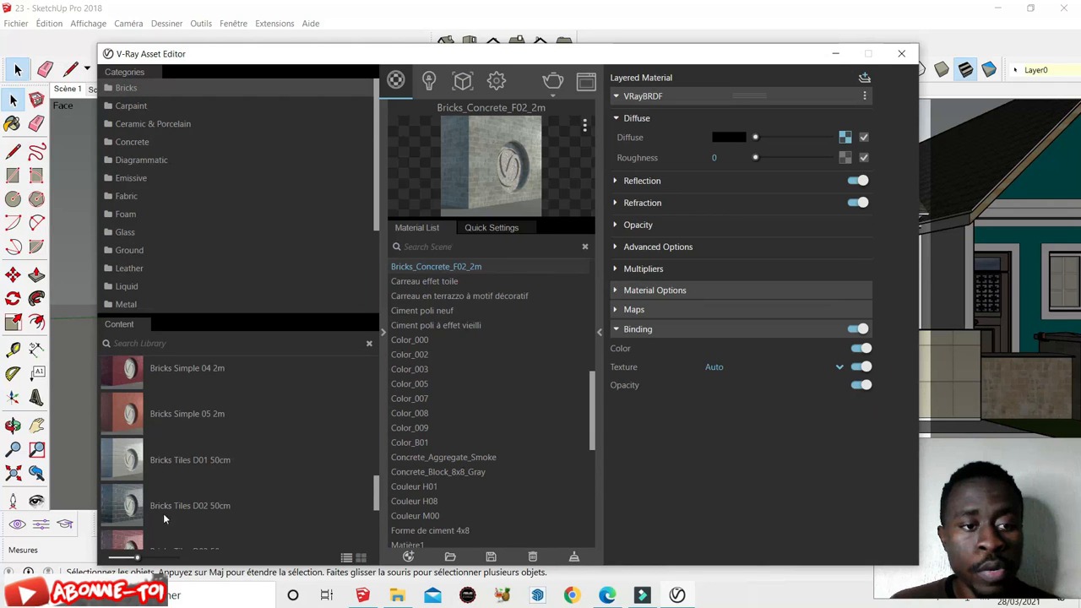
pyautogui.click(182, 370)
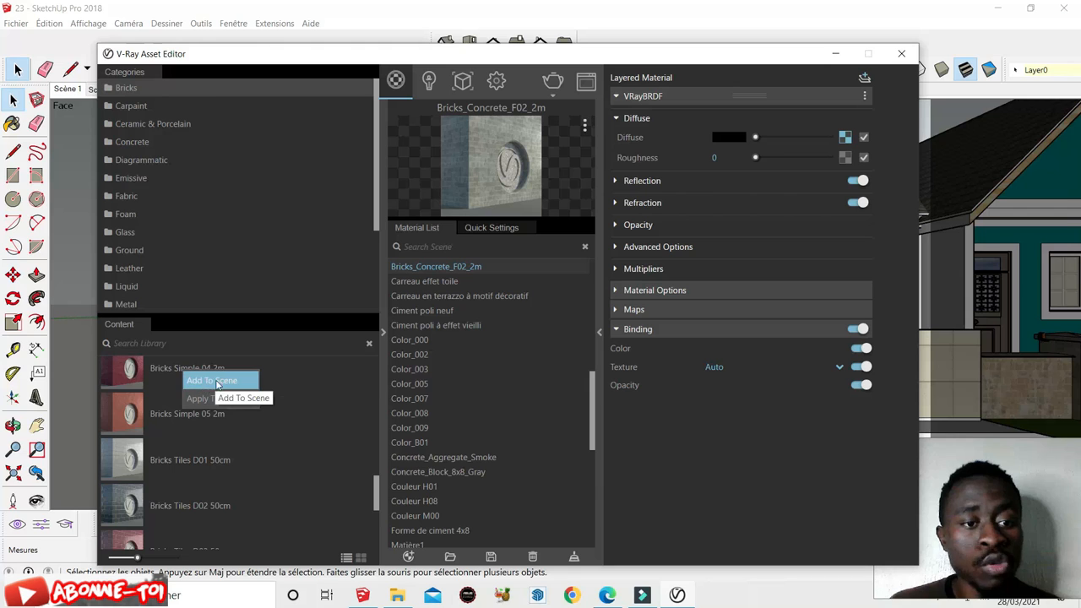
pyautogui.click(207, 382)
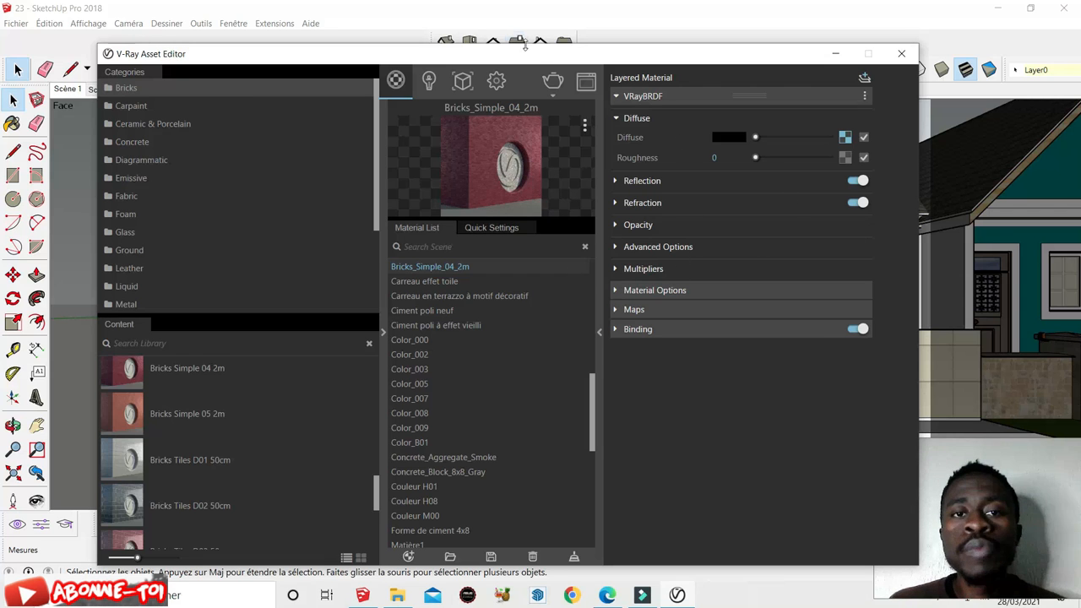
# Apply the Bricks_Simple_04_2m material to the dark teal side wall below the gable, moving the Asset Editor aside to reach the wall.
pyautogui.moveTo(549, 50)
pyautogui.mouseDown()
pyautogui.moveTo(496, 201)
pyautogui.moveTo(355, 167)
pyautogui.moveTo(295, 123)
pyautogui.mouseUp()
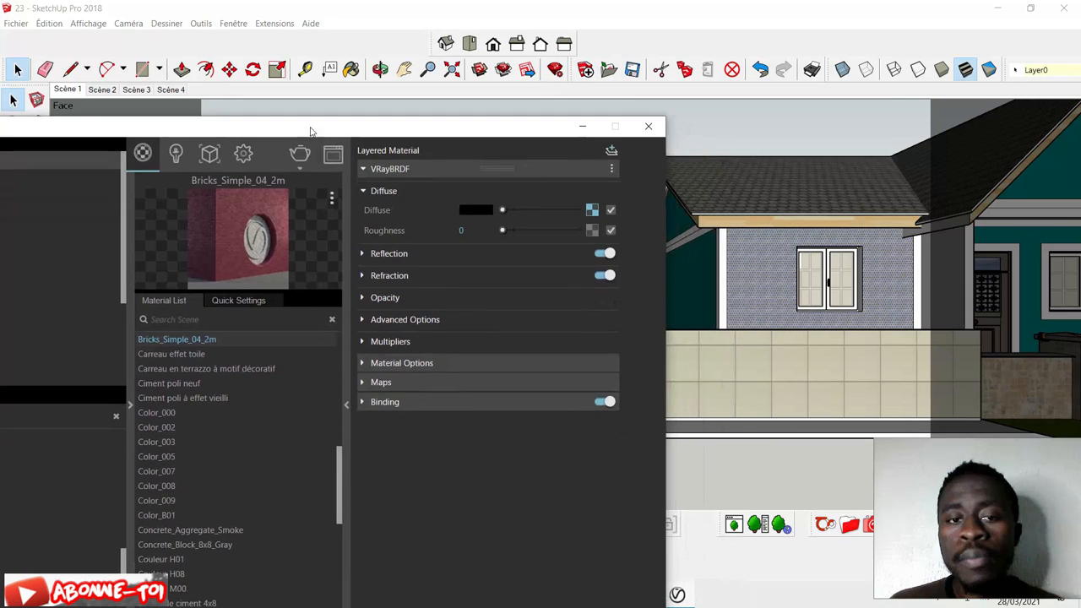
pyautogui.scroll(3, 769, 240)
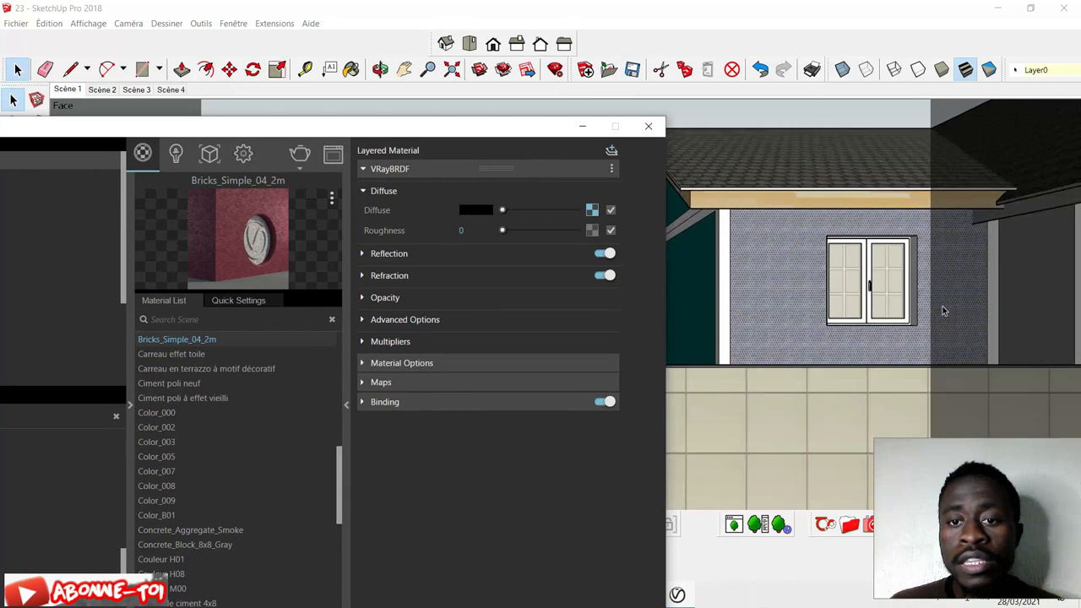
pyautogui.moveTo(943, 312); pyautogui.dragTo(843, 314, button='middle')
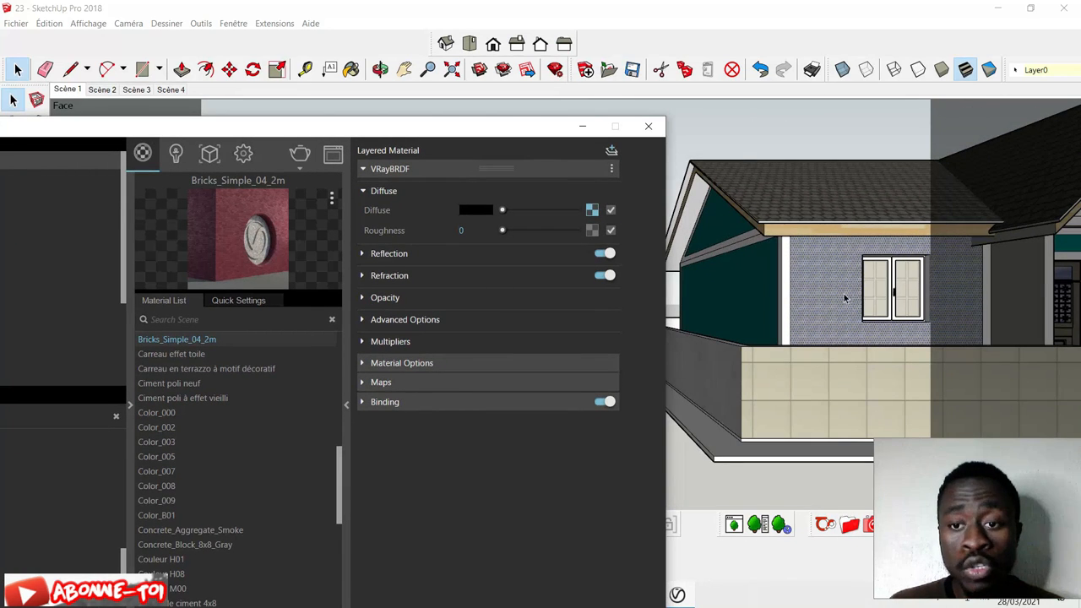
pyautogui.click(17, 72)
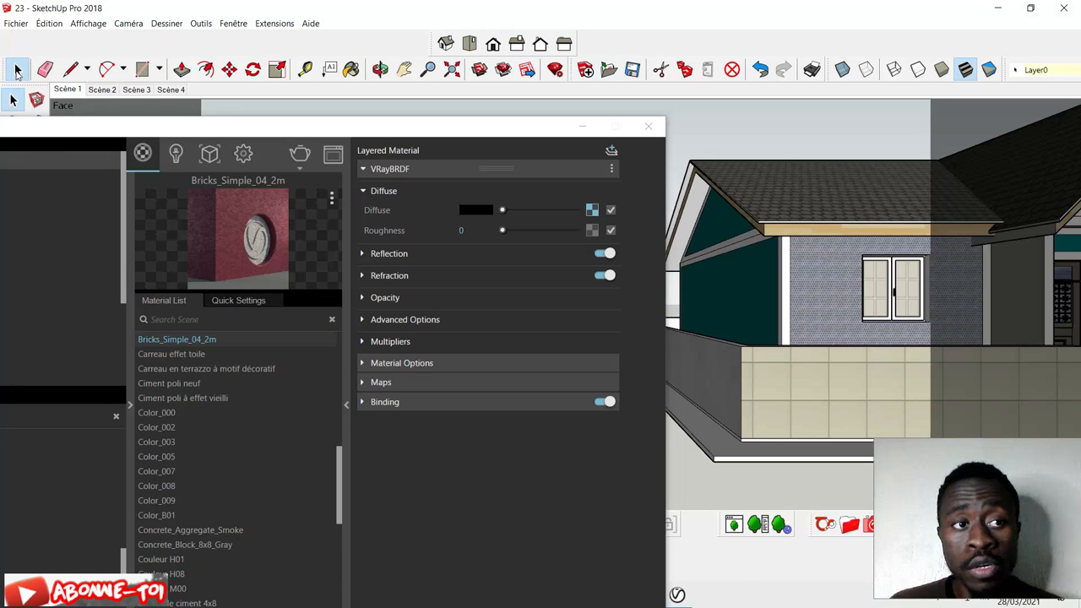
pyautogui.click(20, 71)
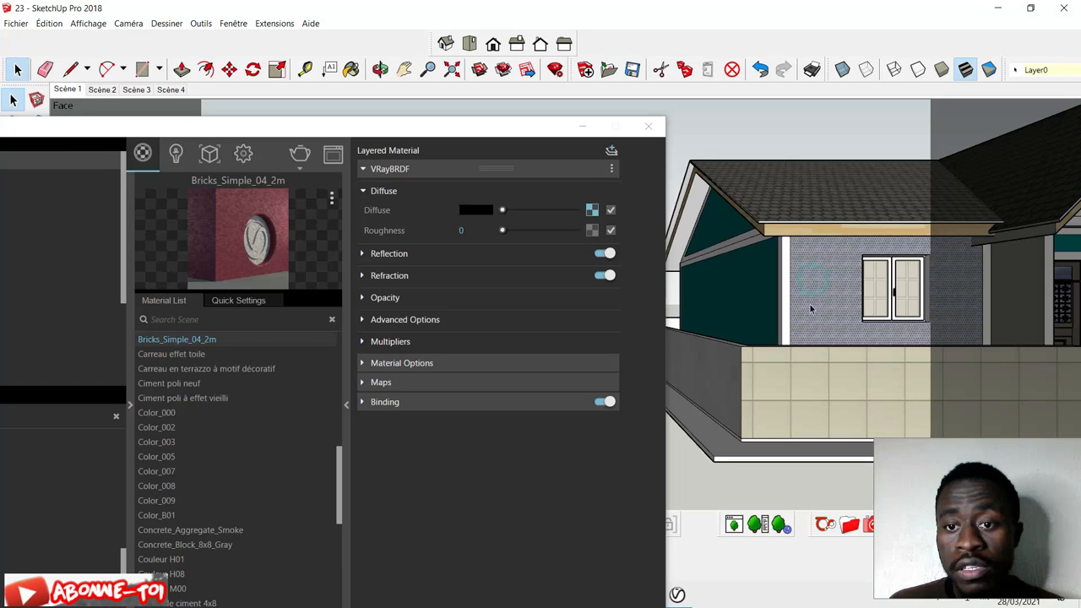
pyautogui.scroll(4, 811, 308)
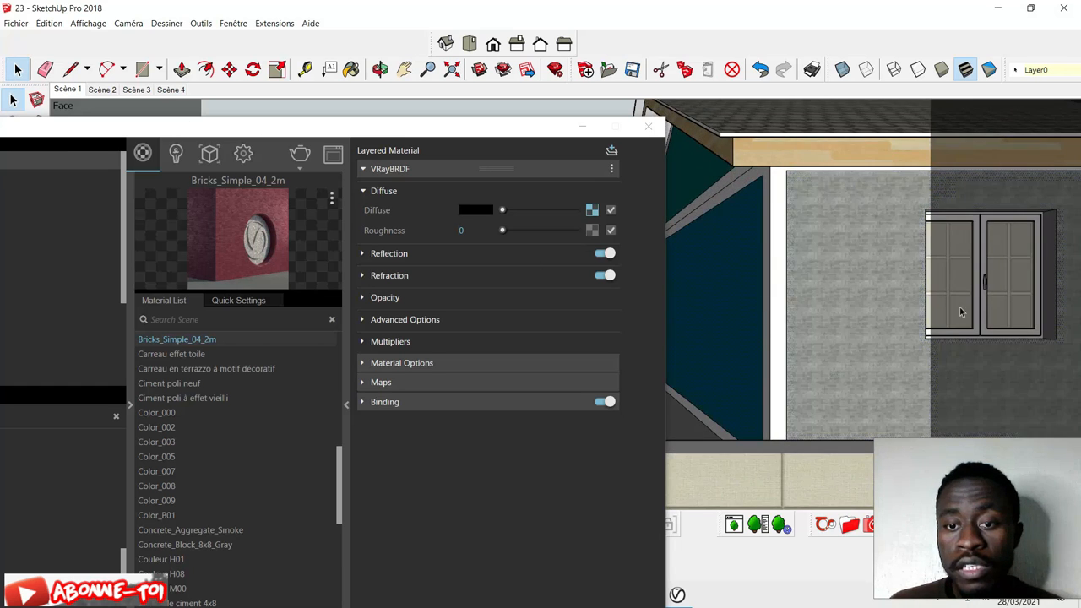
pyautogui.scroll(-3, 961, 312)
pyautogui.scroll(3, 779, 319)
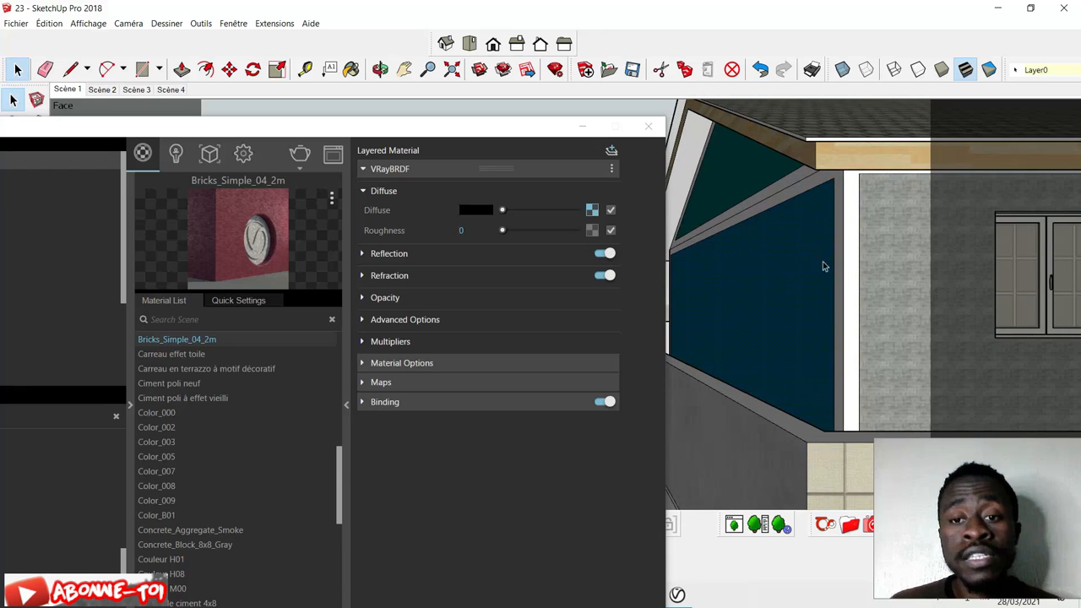
pyautogui.rightClick(209, 343)
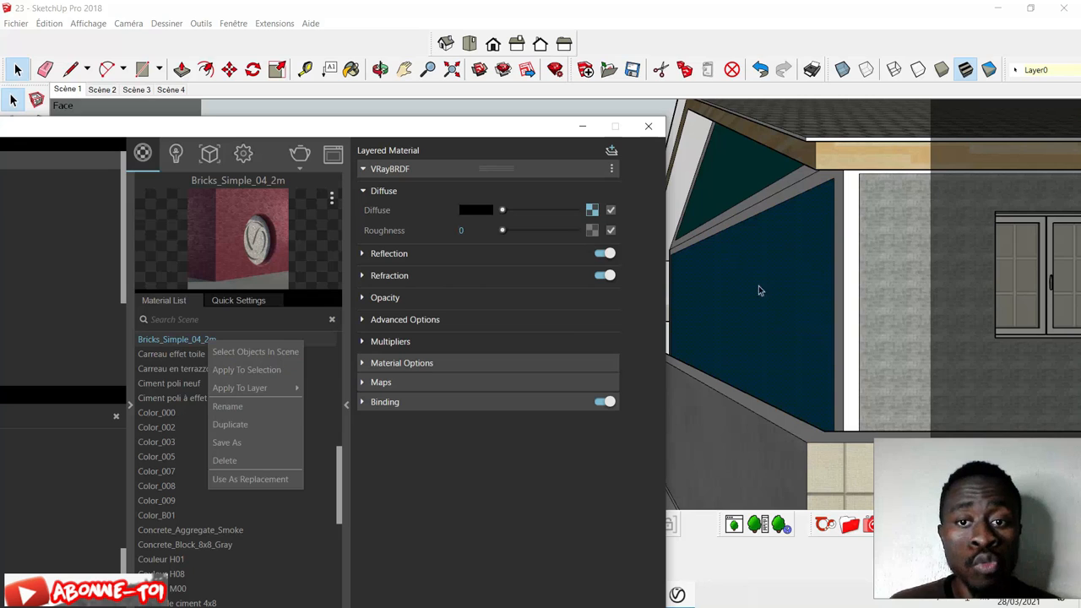
pyautogui.click(247, 372)
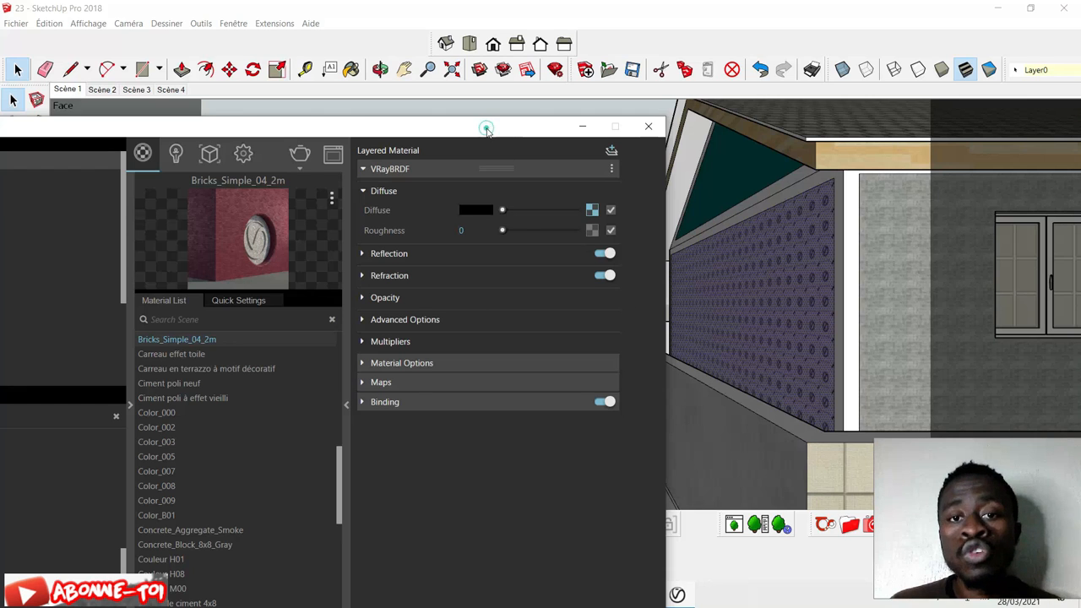
pyautogui.moveTo(488, 132); pyautogui.dragTo(583, 84)
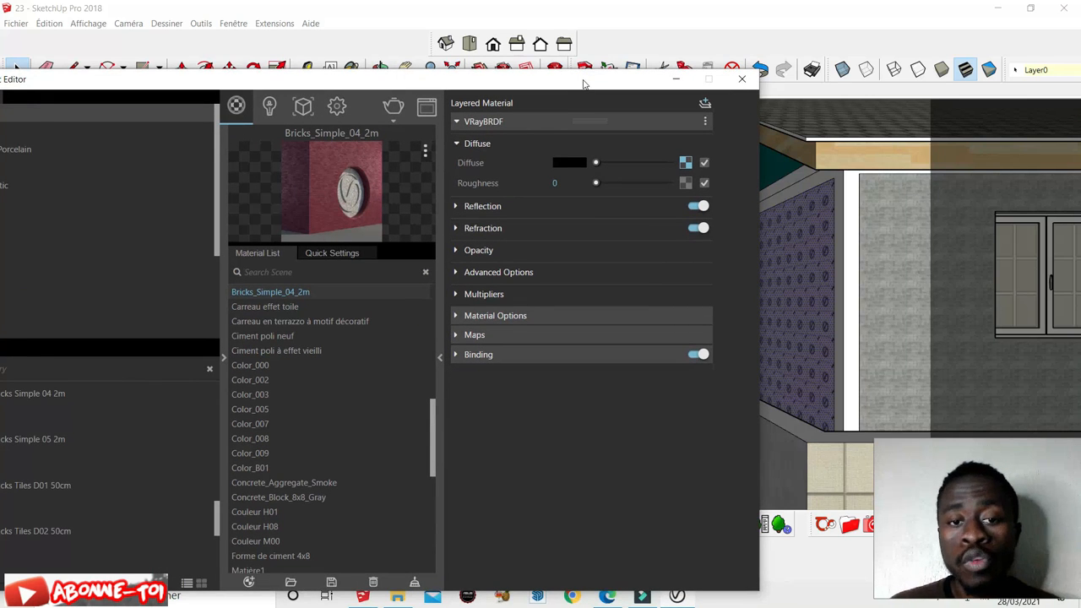